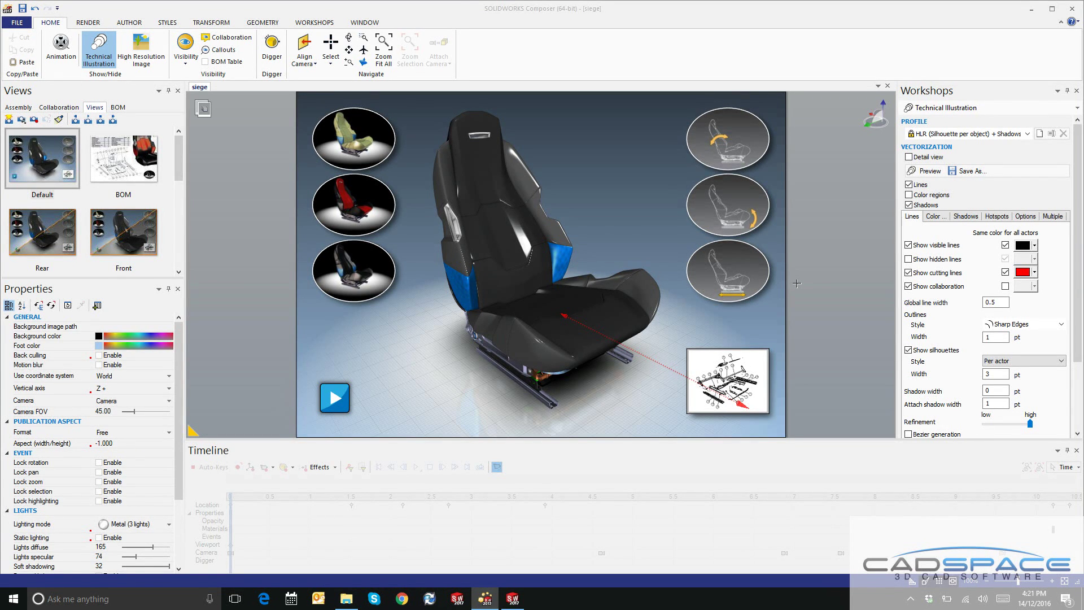
Show the red seat variant, play the three seat-adjustment animations, then open the BOM view.
left_click(350, 211)
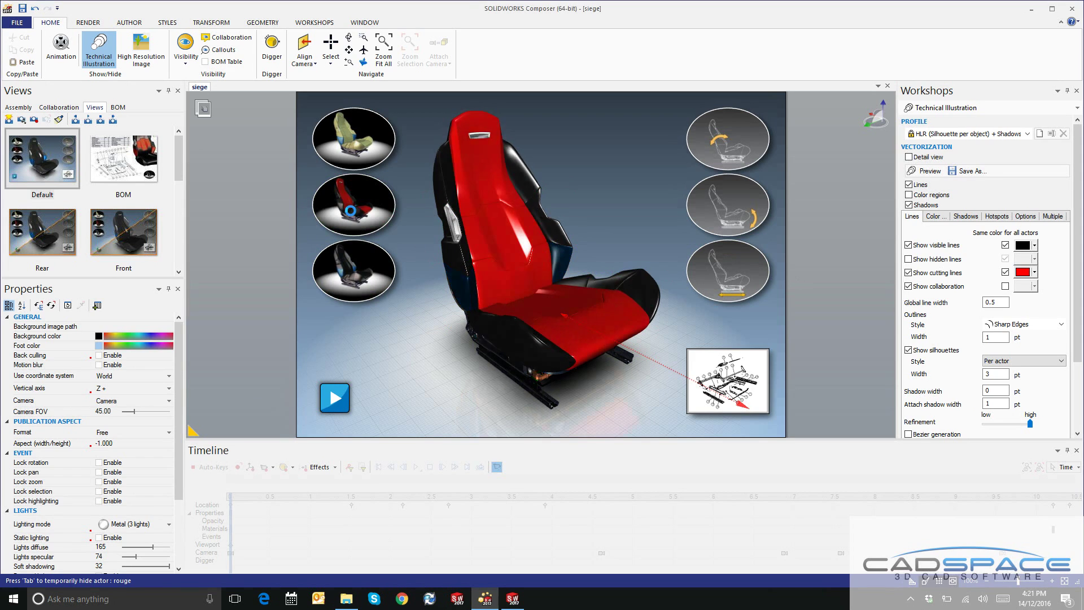
left_click(711, 152)
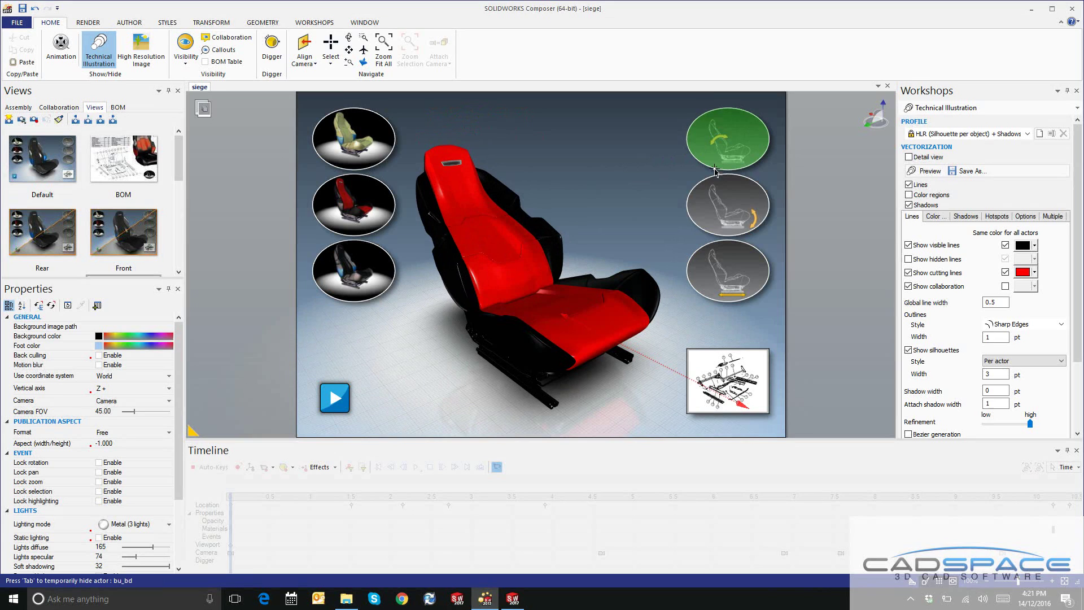
left_click(726, 209)
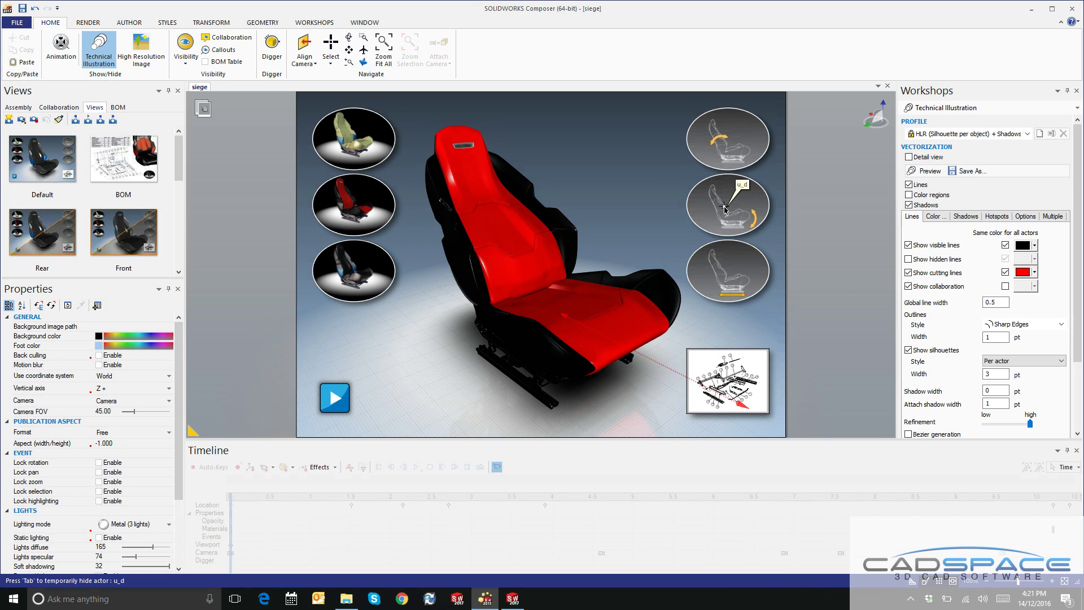
left_click(723, 270)
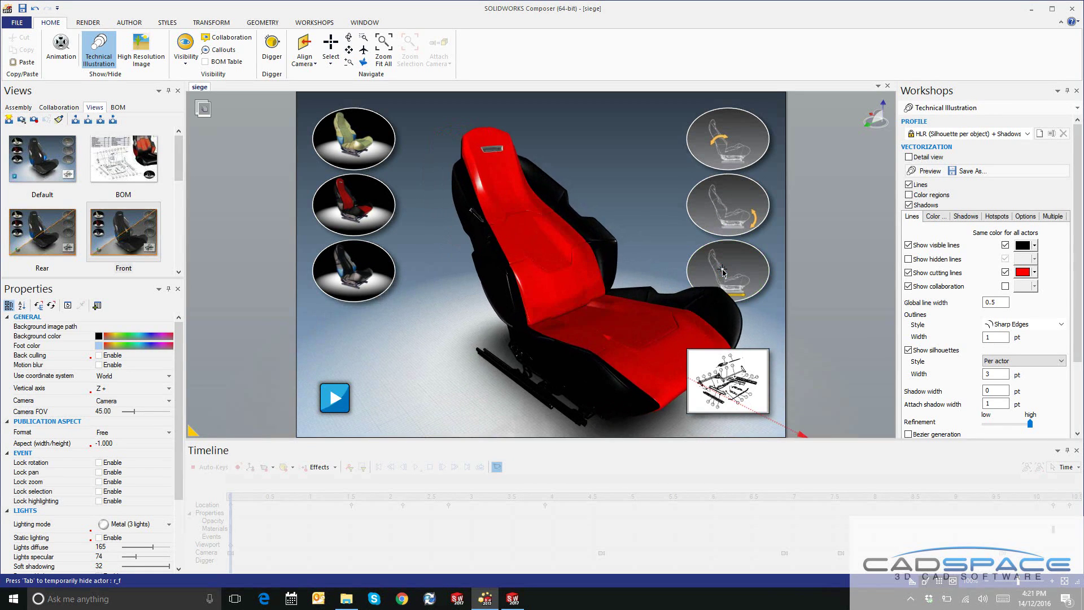
left_click(751, 382)
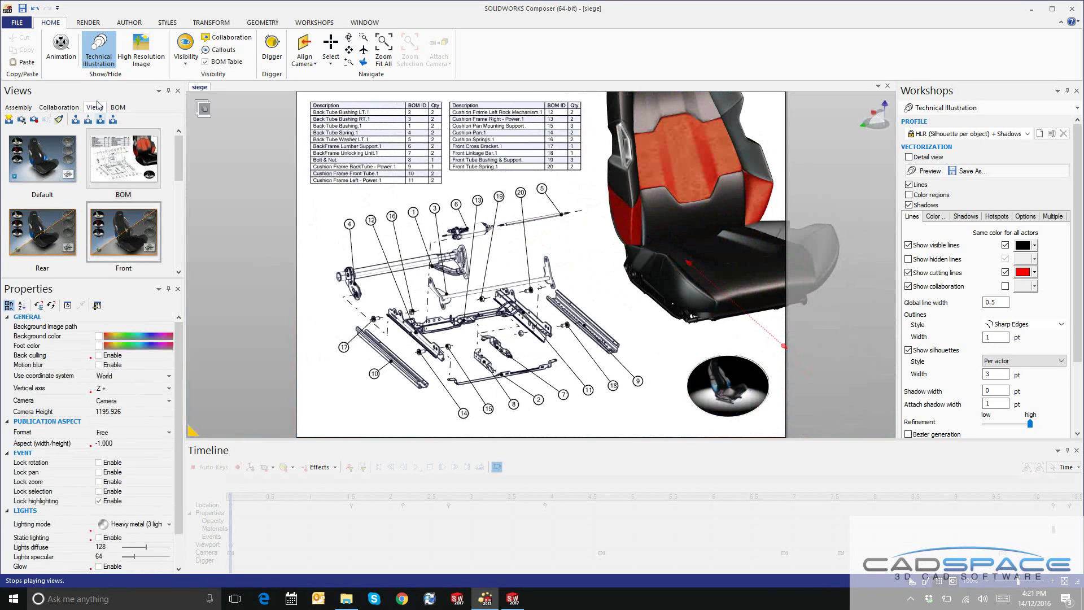
Turn on animation mode, play the seat animation, and stop it back at time 0.
left_click(61, 45)
left_click(417, 467)
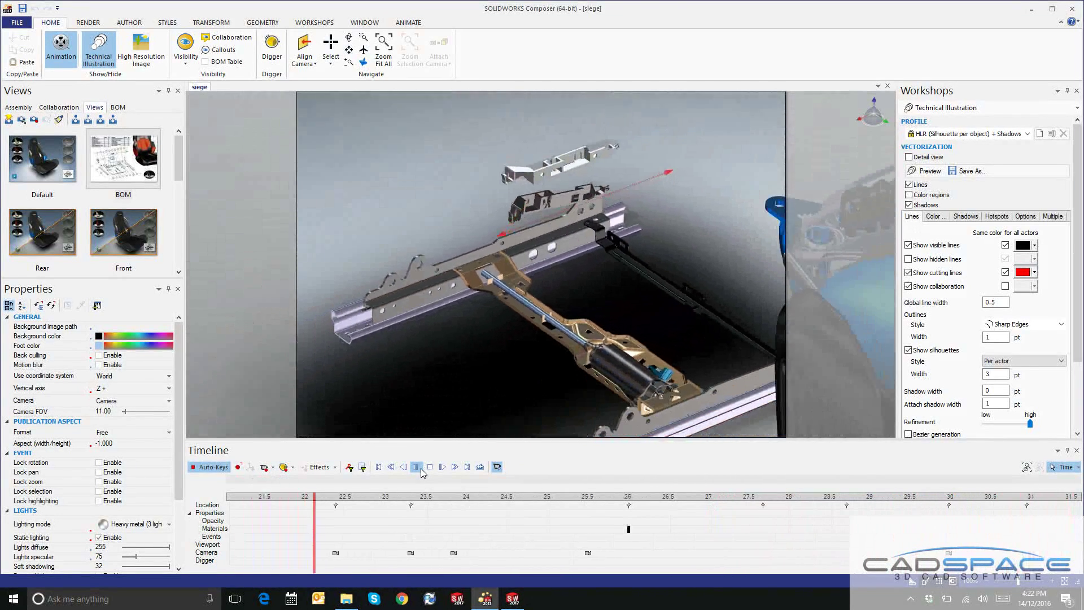
left_click(429, 466)
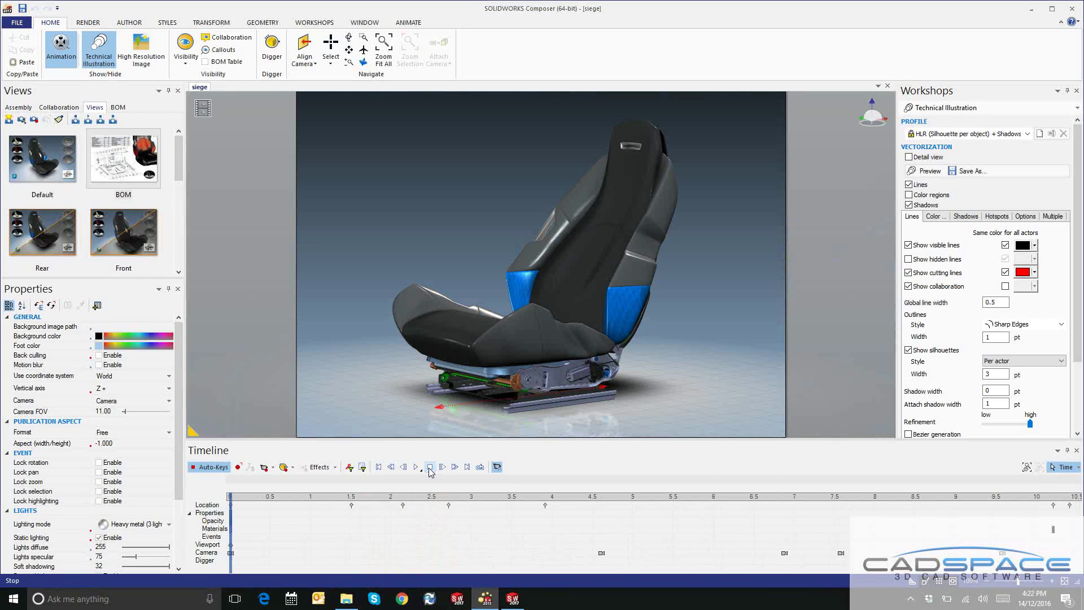
In SOLIDWORKS, save the Universal Joint_& assembly as a Composer .smg file, then return to Composer.
mouse_move(517, 603)
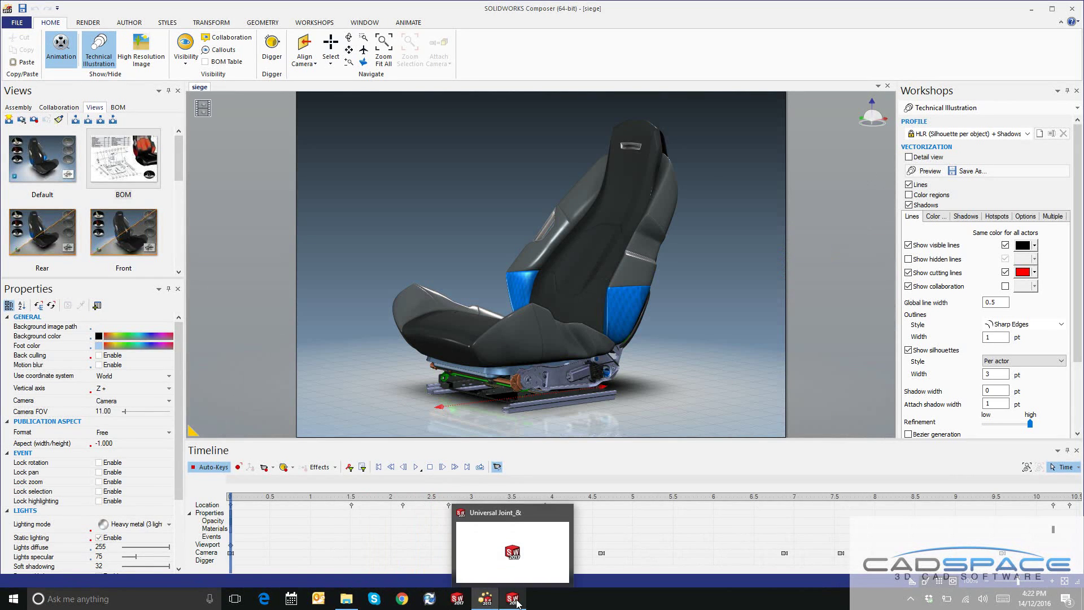
left_click(508, 551)
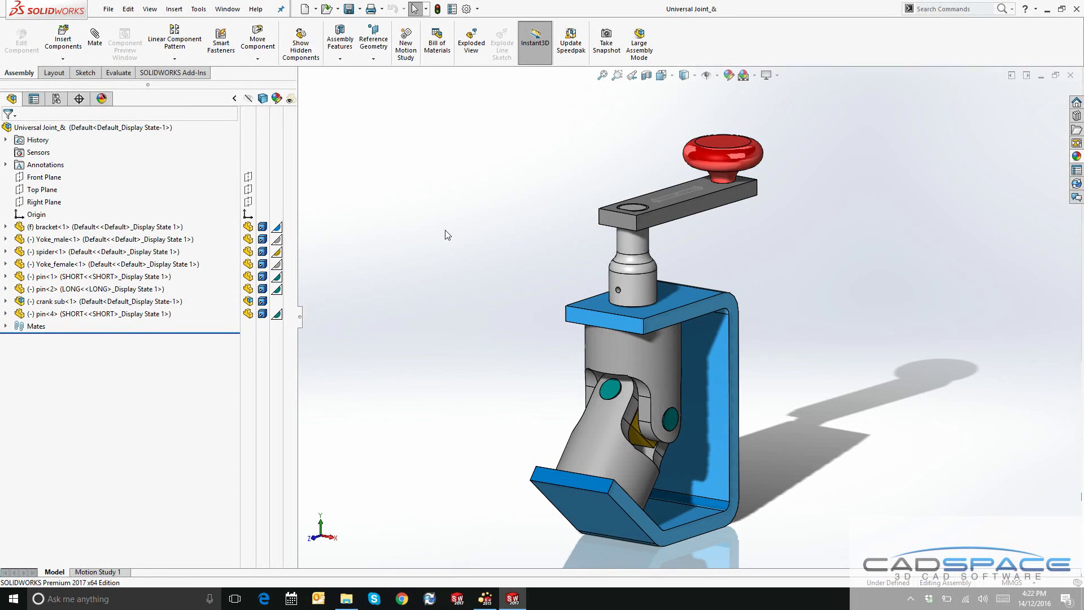
left_click(108, 9)
left_click(152, 133)
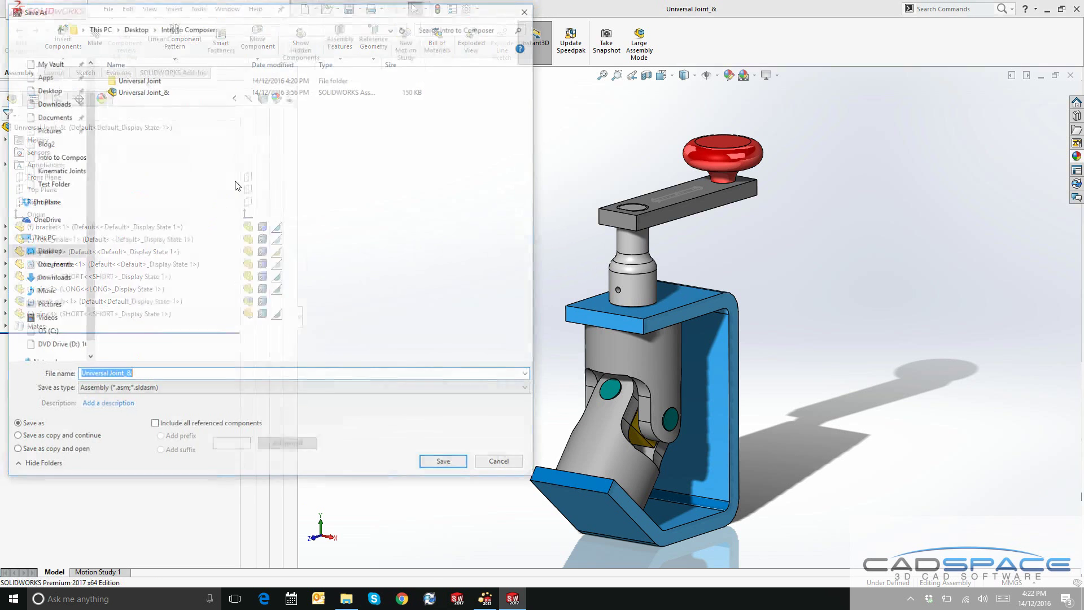
left_click(127, 390)
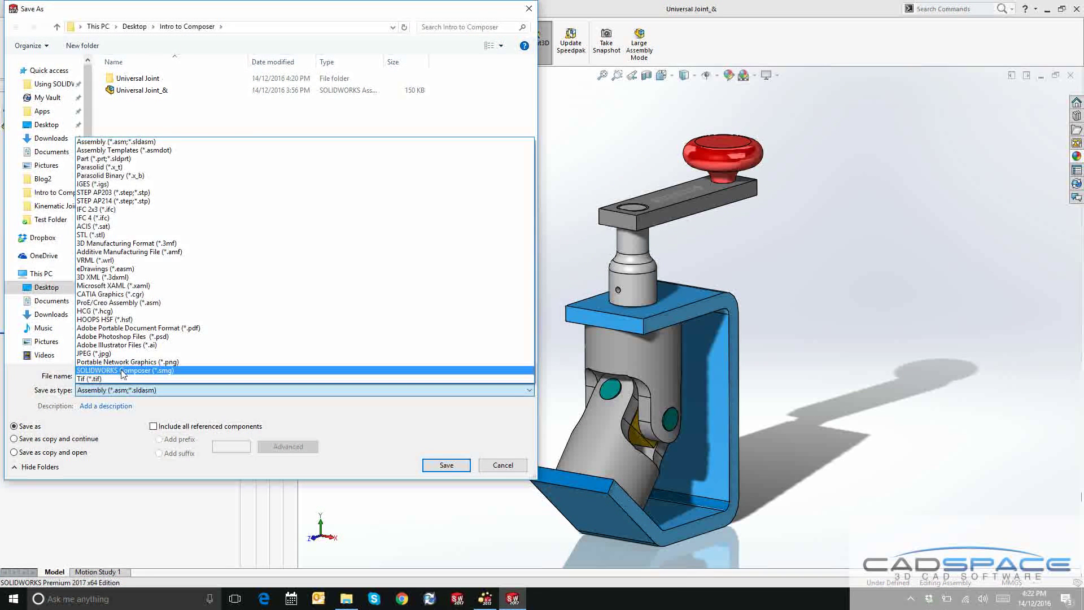
left_click(163, 372)
left_click(440, 466)
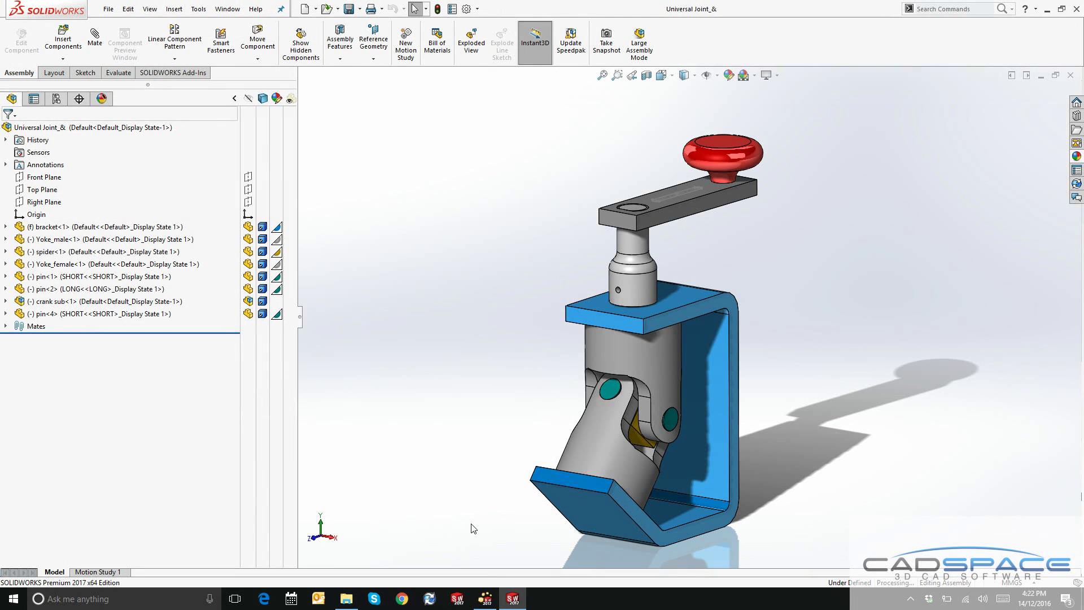
left_click(485, 599)
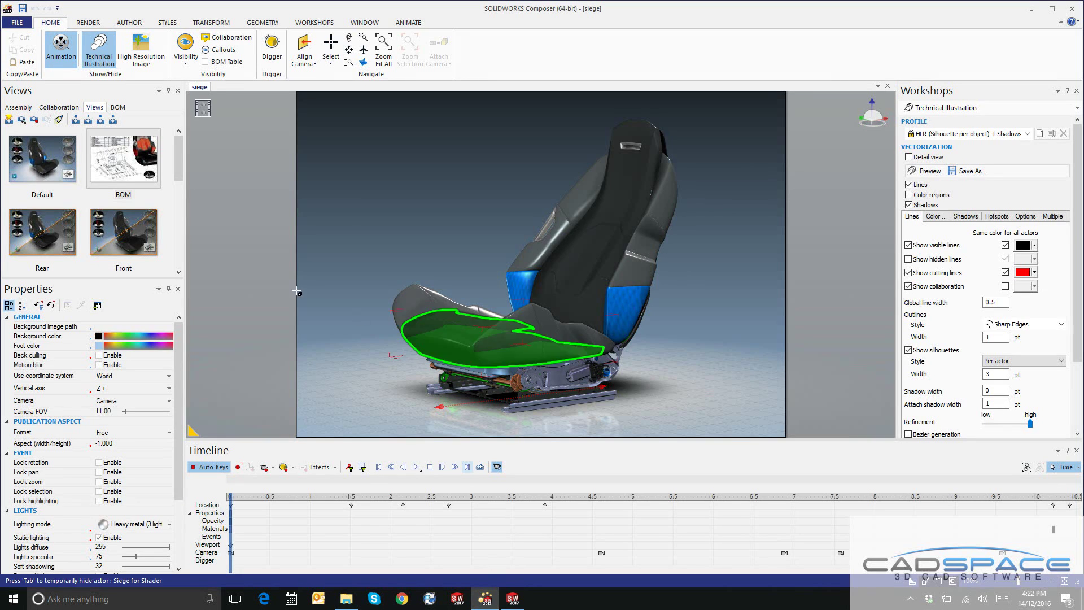
Open the Universal Joint_& SMG file in Composer.
left_click(24, 27)
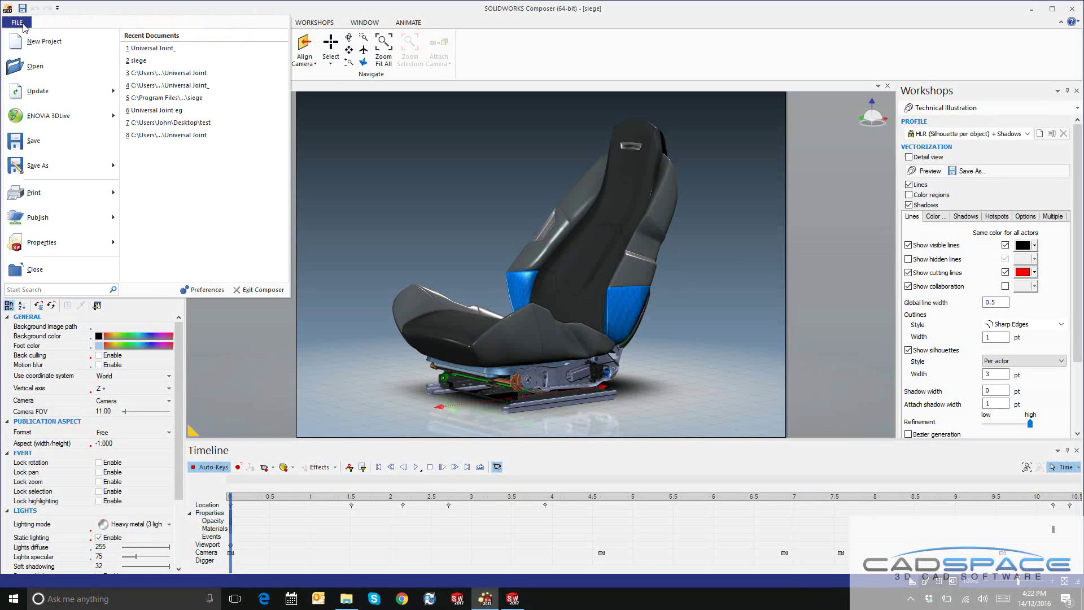
left_click(27, 70)
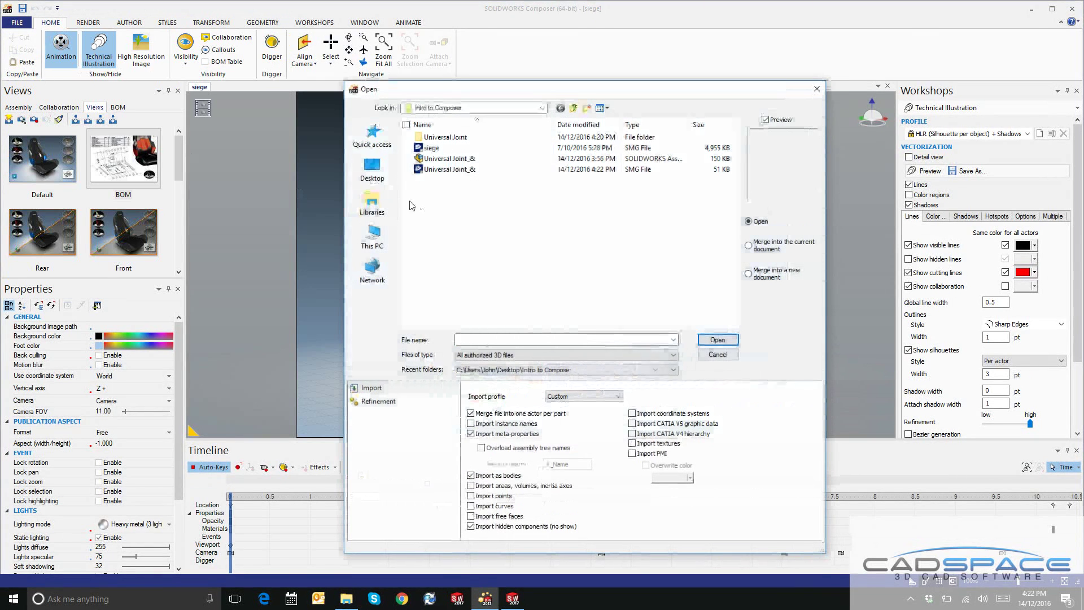
left_click(458, 170)
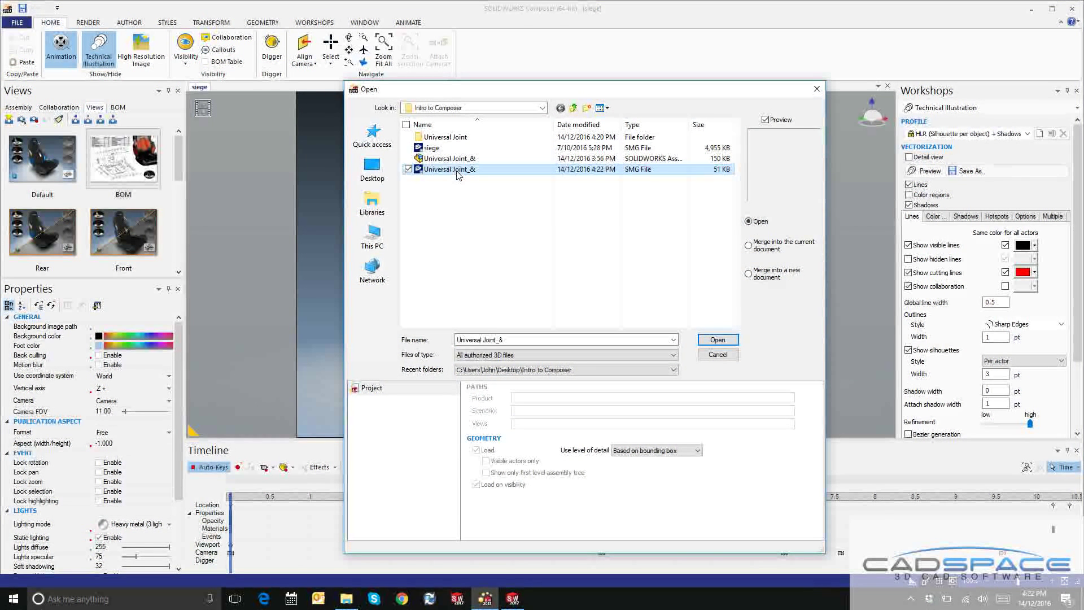
left_click(717, 340)
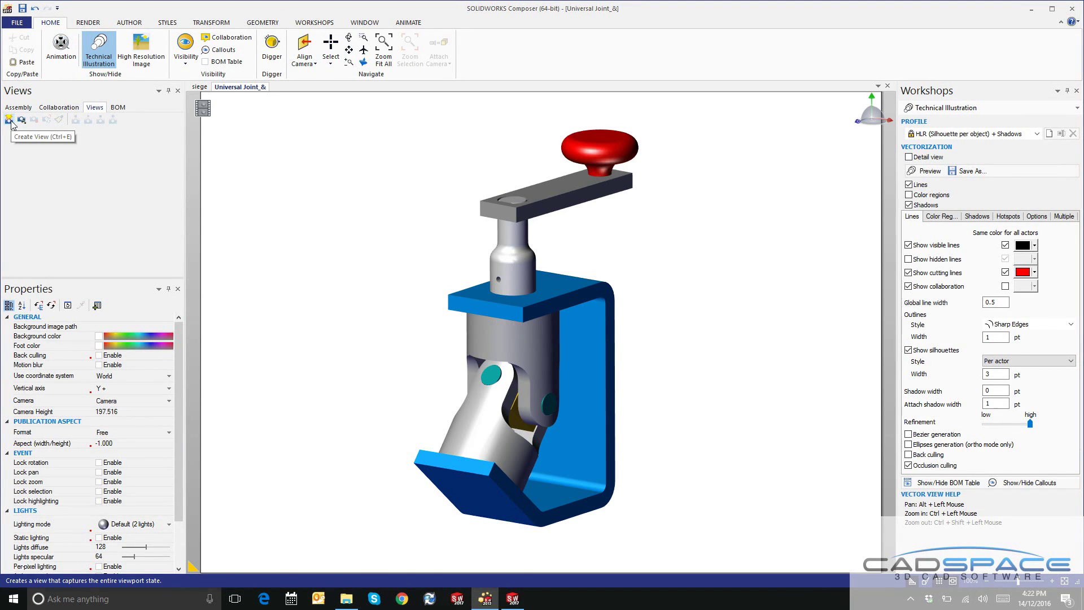
Capture the current scene as a new view named Default.
left_click(9, 120)
left_click(46, 194)
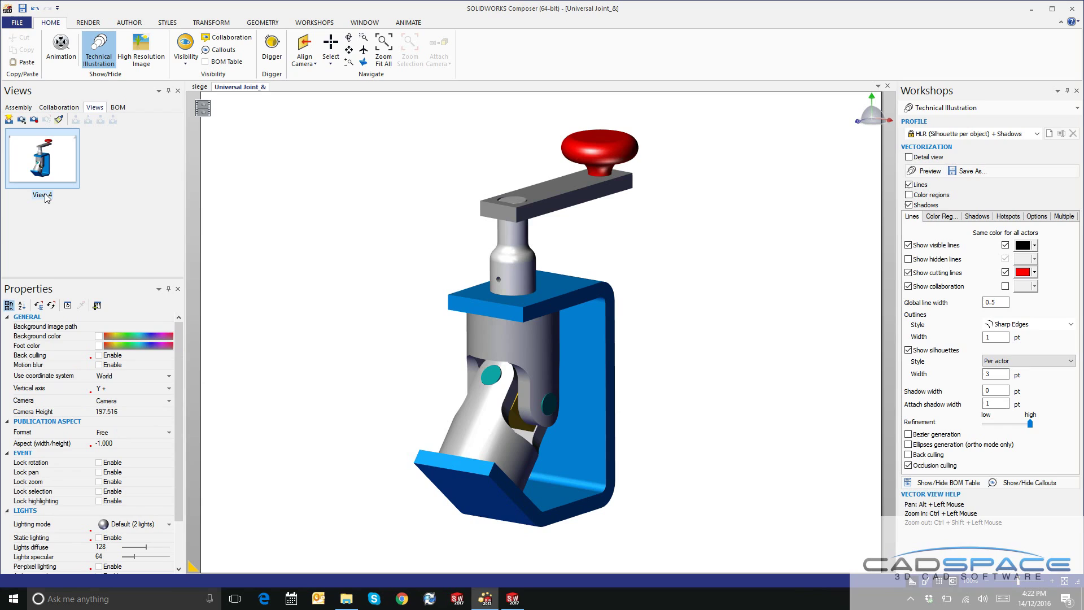
type("Default")
key("Return")
Turn off technical illustration, capture a view named Explode, and shift the model right.
left_click(1078, 90)
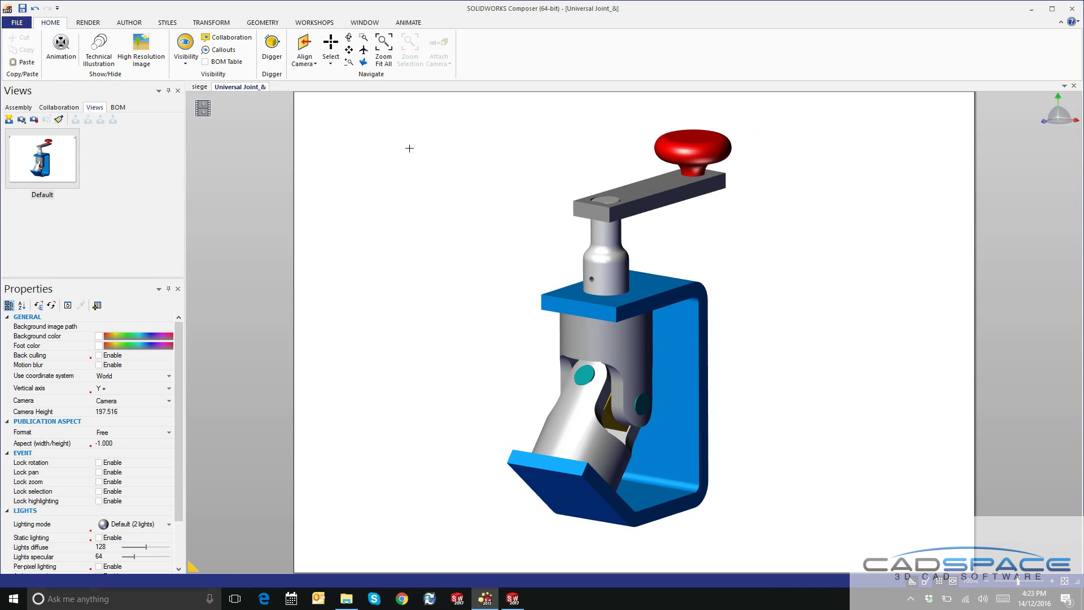
left_click(8, 120)
left_click(125, 195)
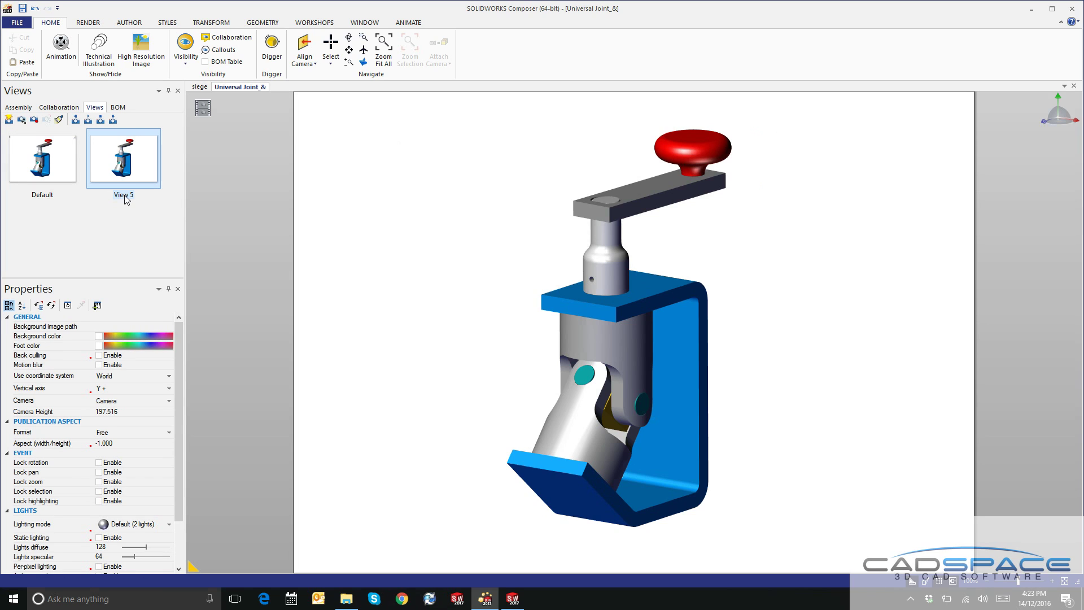
type("Explode")
key("Return")
scroll(615, 300, "down", 2)
right_click_drag(615, 300, 699, 323)
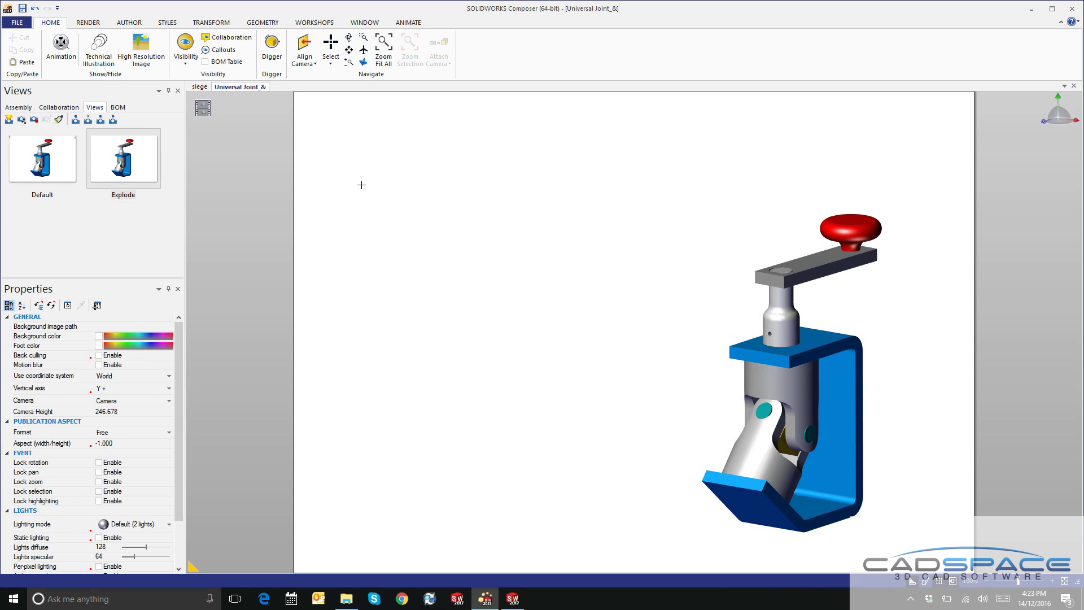
Translate the crank-knob, crank-arm (about 28 mm) and crank-shaft upward.
left_click(217, 24)
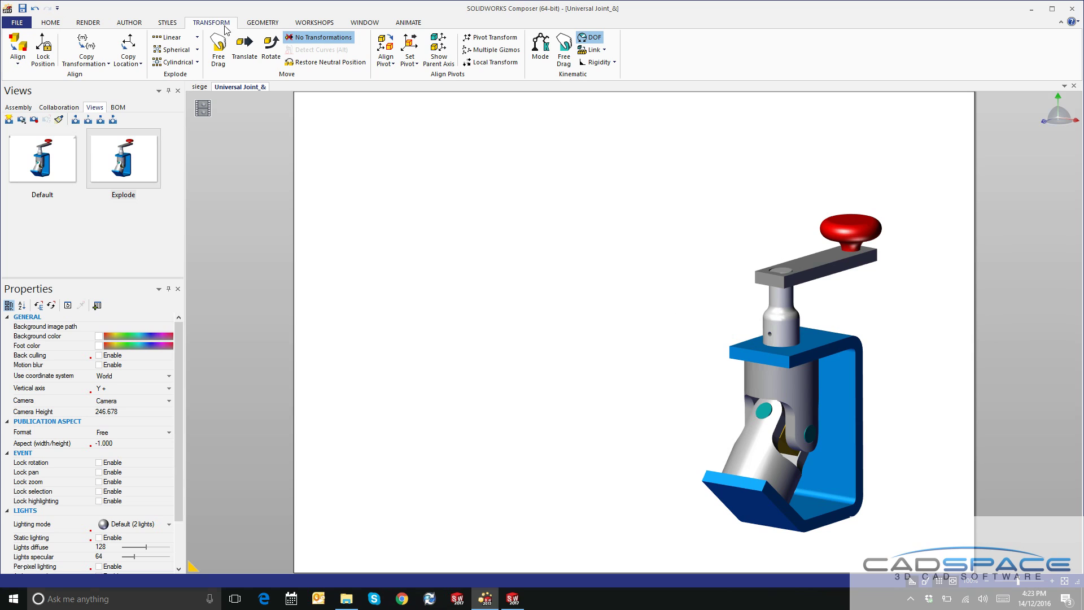
left_click(244, 50)
left_click(850, 228)
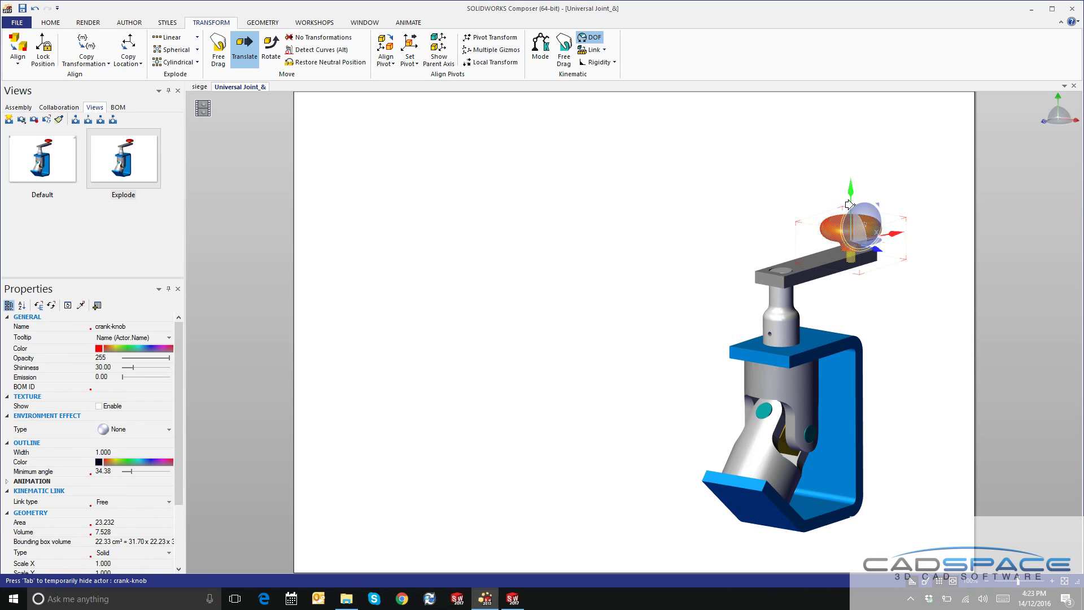
left_click_drag(850, 205, 849, 120)
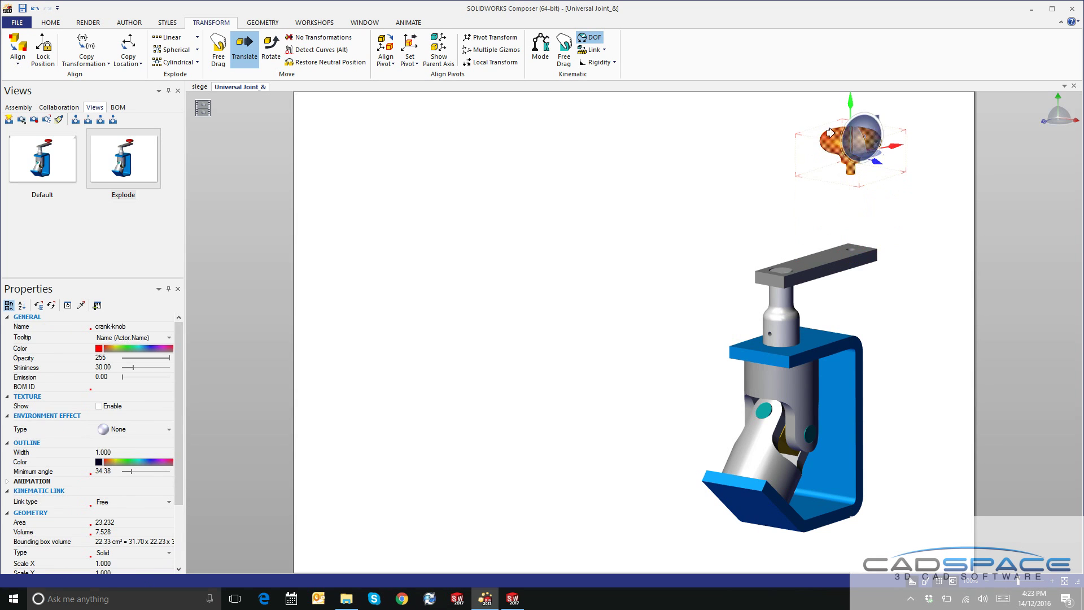
left_click(813, 250)
left_click_drag(813, 218, 817, 162)
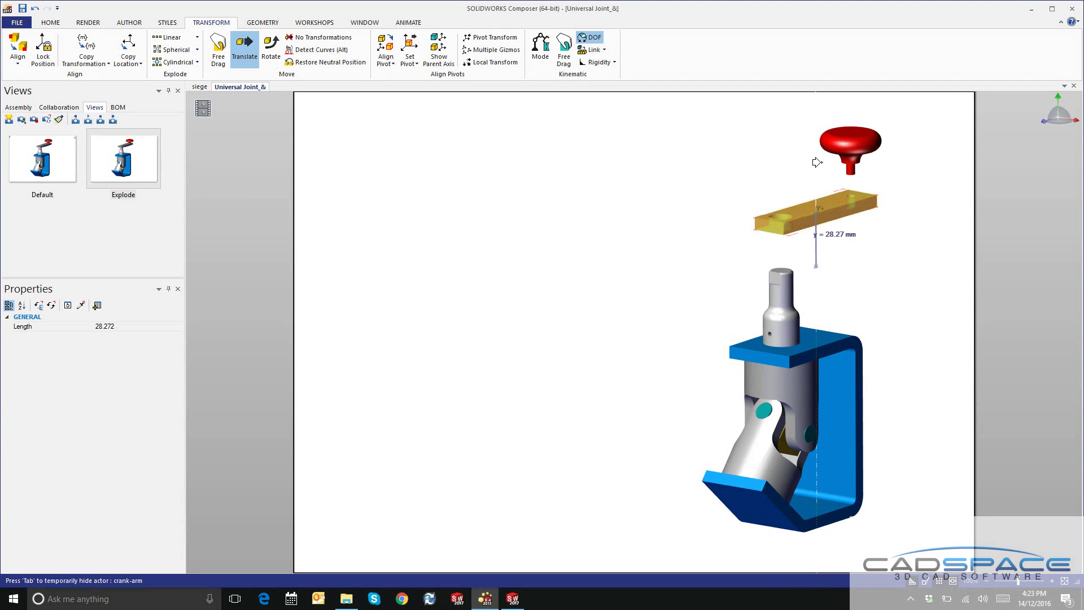
left_click(781, 299)
left_click_drag(780, 257, 778, 219)
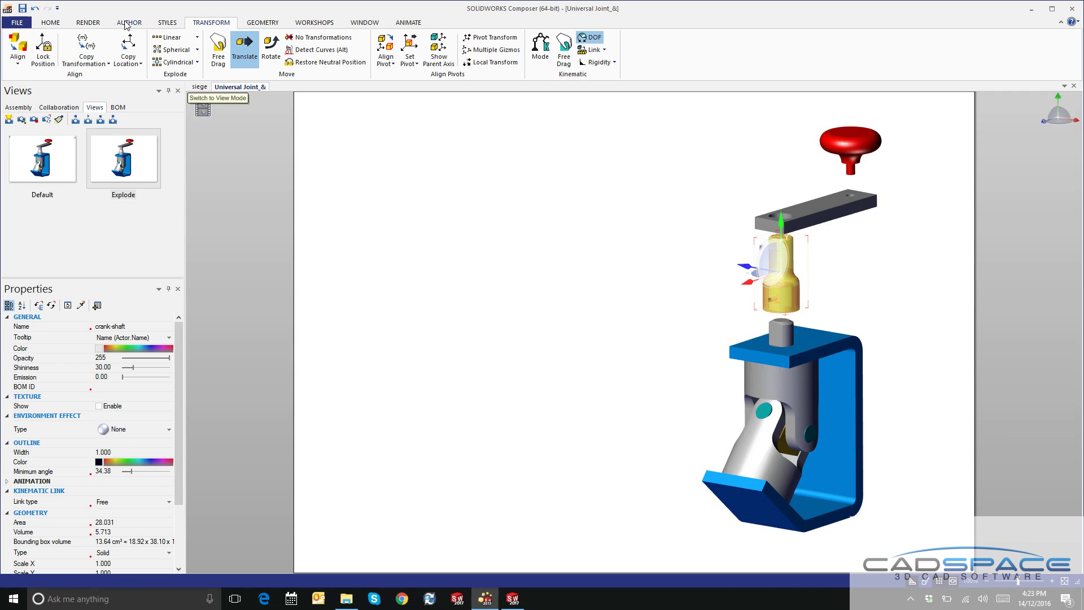
Pull Yoke_male left, Yoke_female right, the spider about 74.5 mm and the pin about 14.78 mm out.
left_click(757, 390)
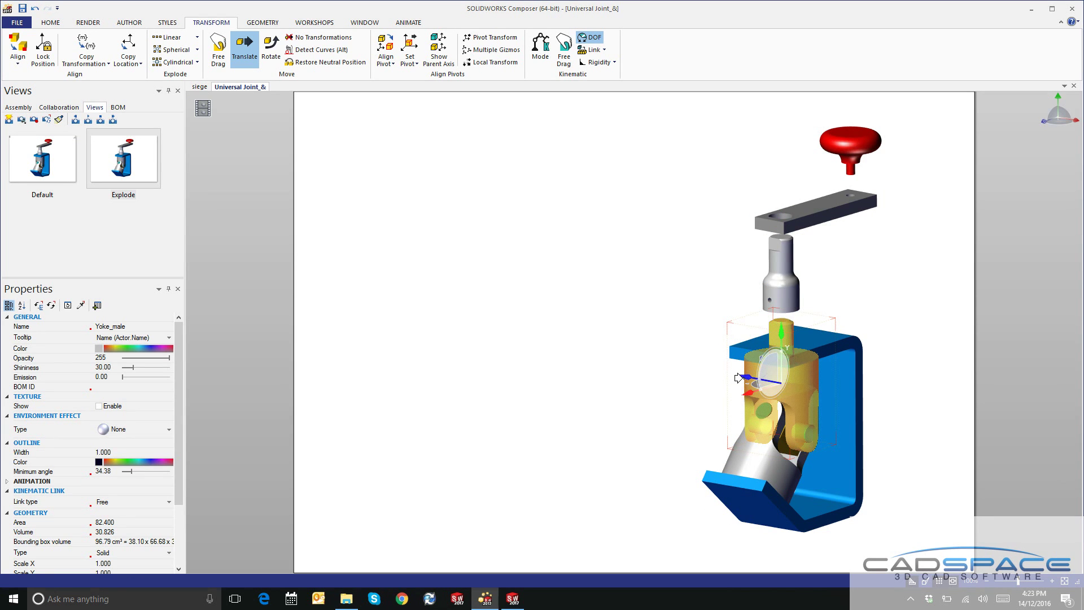
left_click_drag(738, 378, 632, 355)
left_click(726, 447)
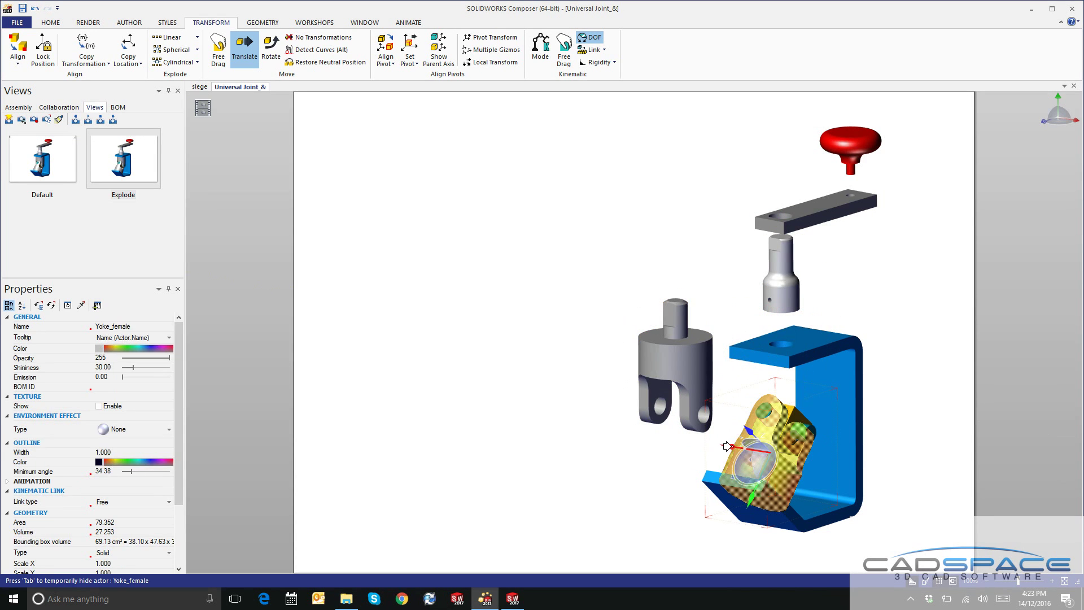
left_click_drag(727, 446, 886, 470)
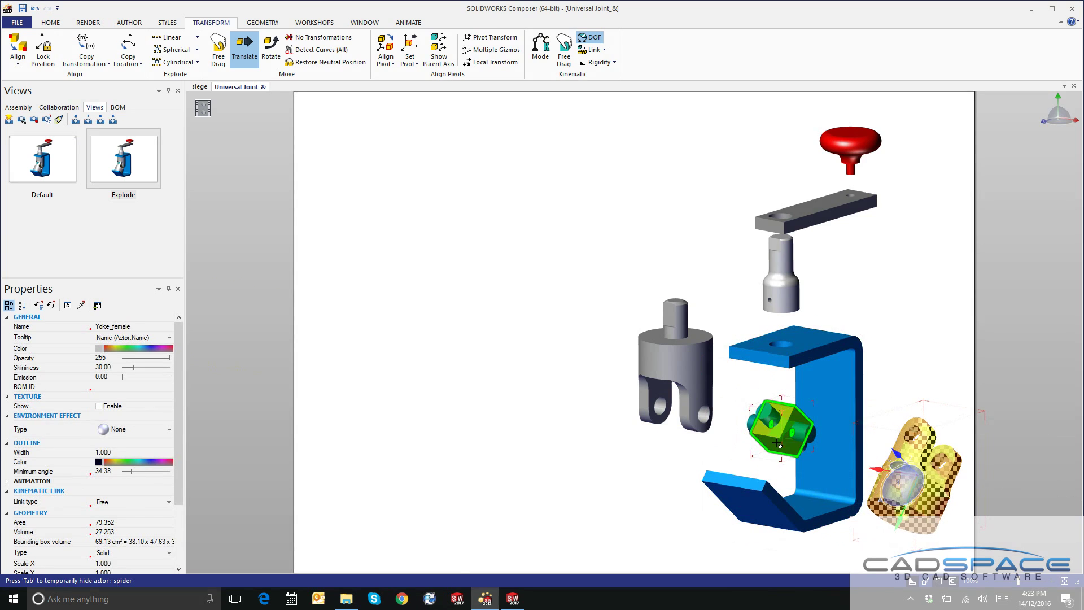
left_click(778, 443)
left_click_drag(759, 411, 666, 362)
left_click(807, 434)
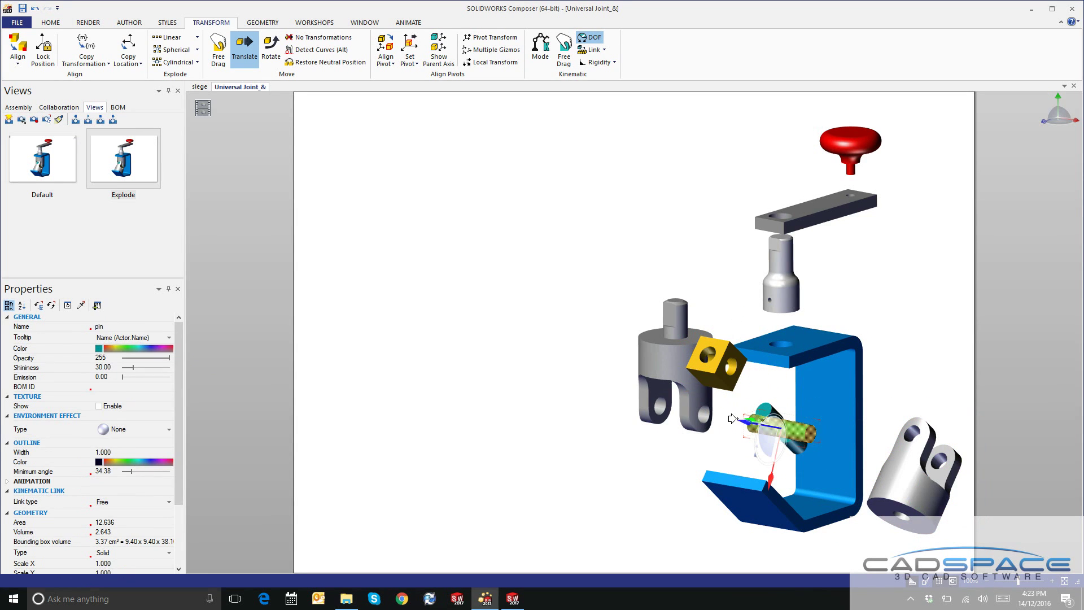
left_click_drag(769, 479, 758, 502)
left_click(540, 443)
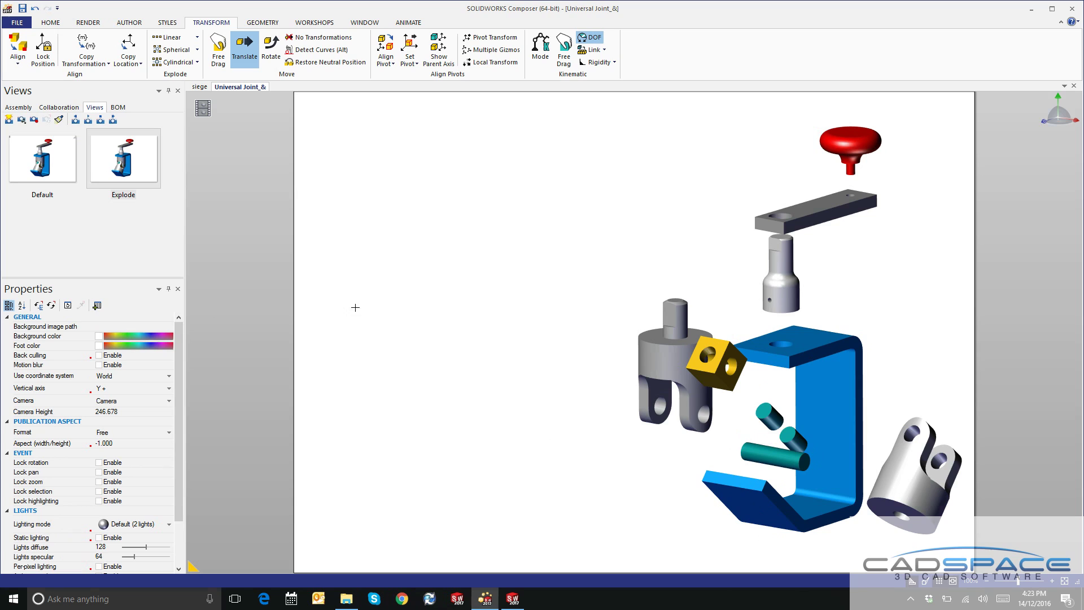
middle_click_drag(579, 365, 567, 365)
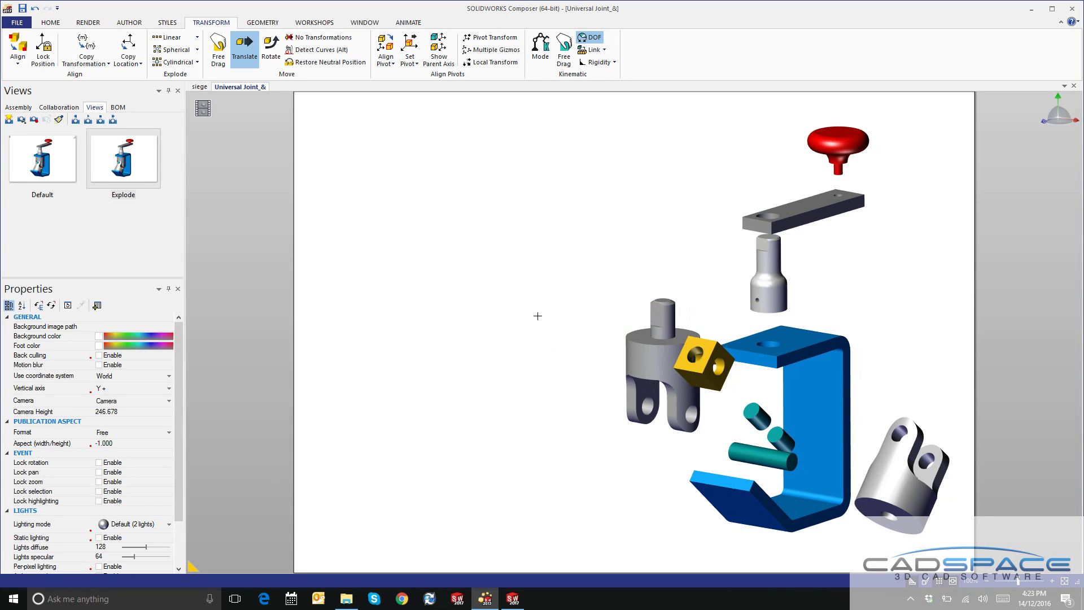
Switch the render mode to Flat Technical and update the Explode view.
left_click(89, 24)
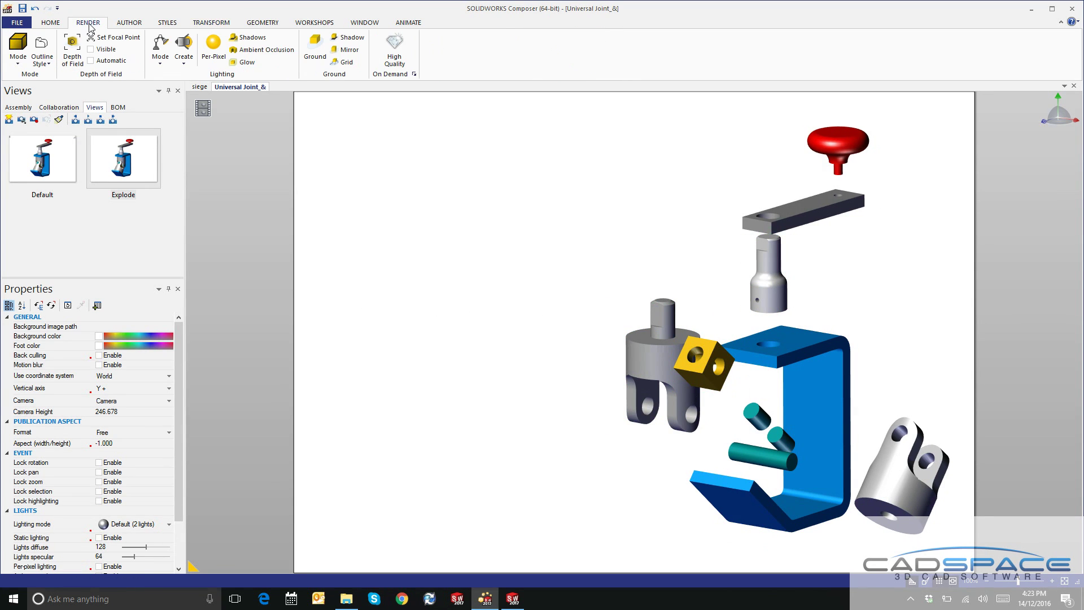
left_click(17, 60)
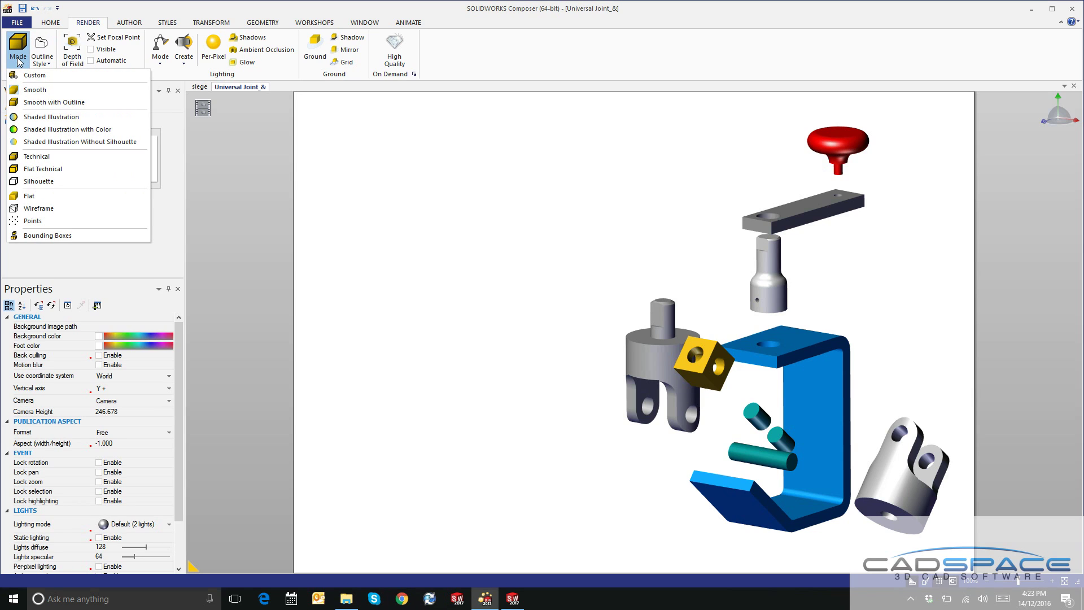
left_click(42, 169)
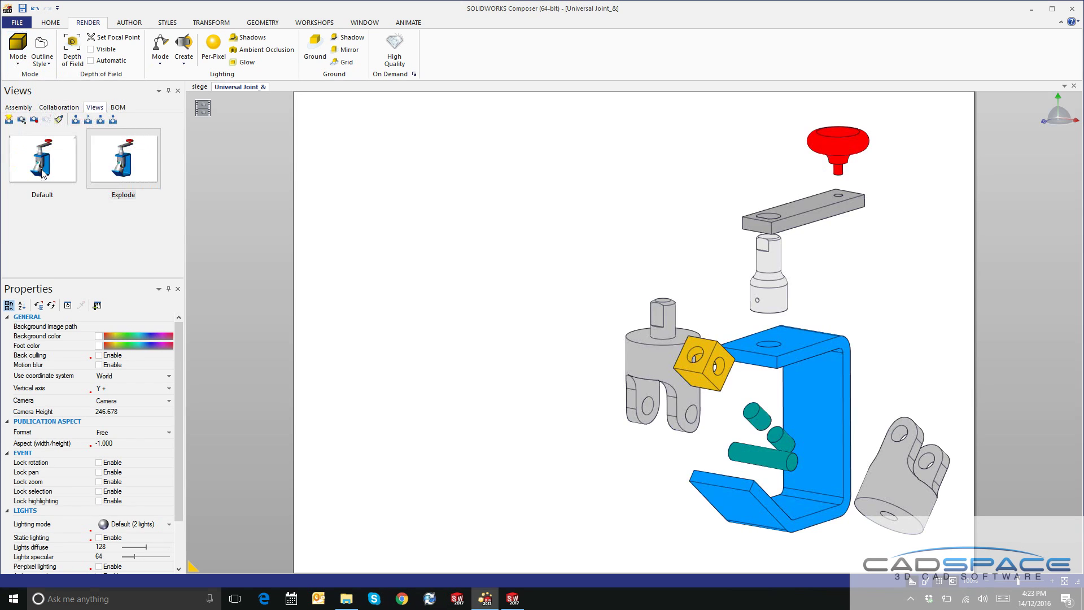
left_click(34, 119)
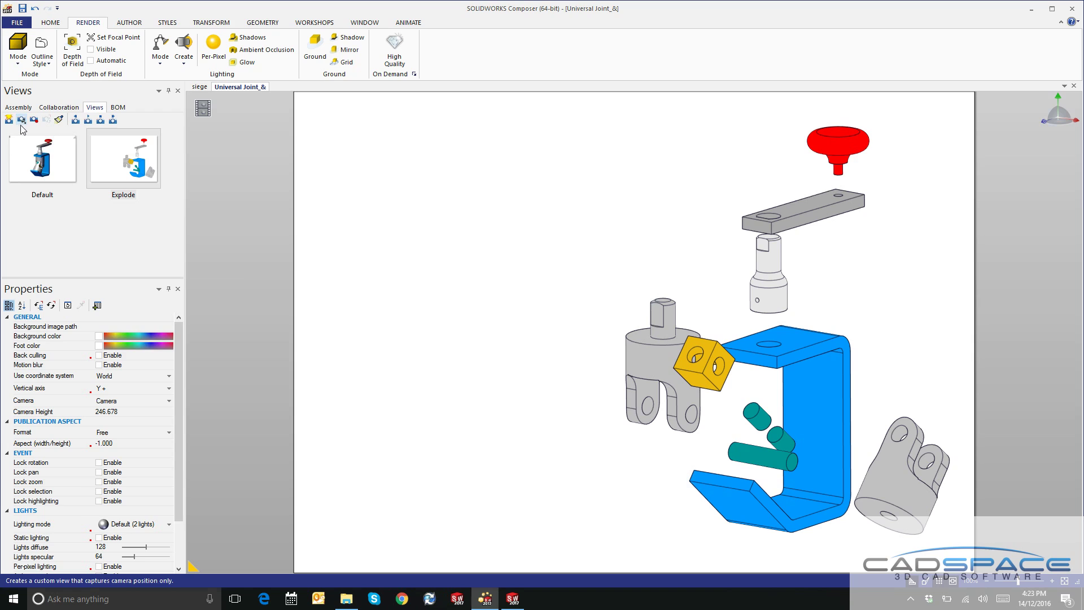
Capture a new view named BOM.
left_click(9, 120)
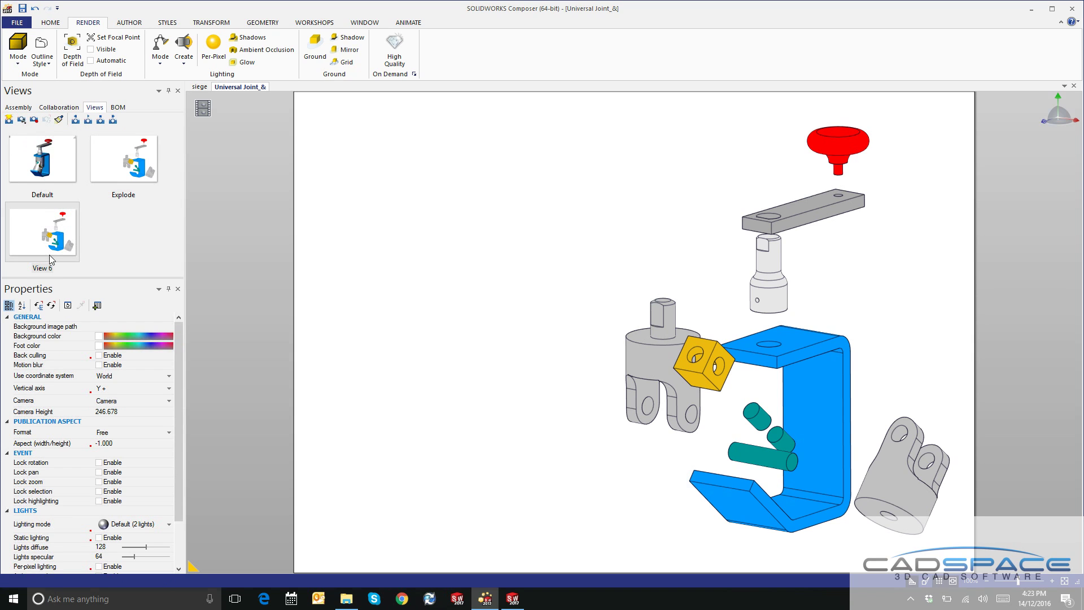
type("BOM")
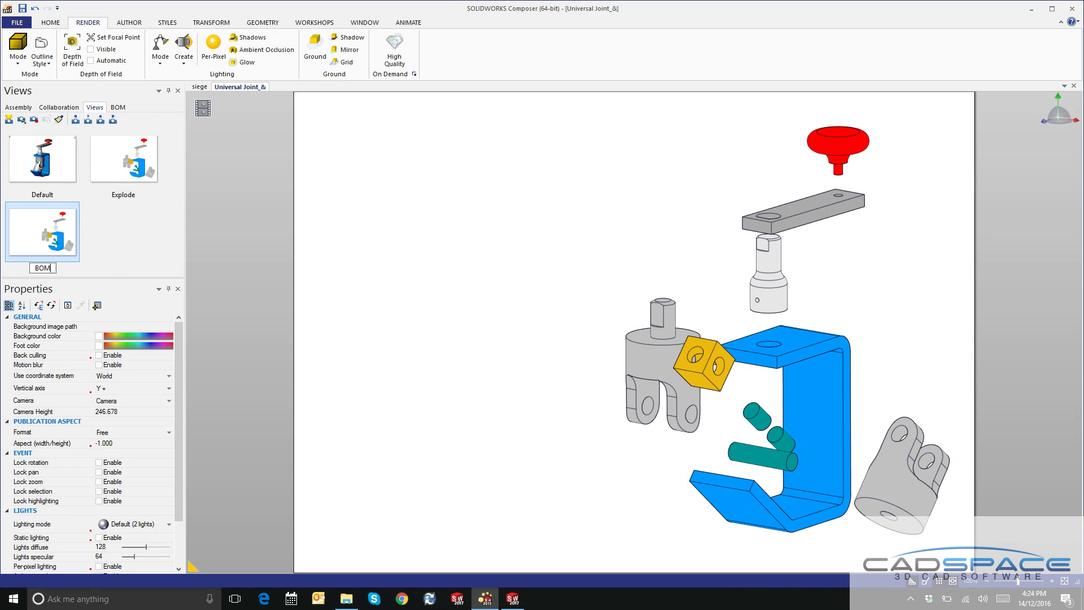
key("Return")
In the BOM workshop, generate BOM IDs for all parts and sort the list by BOM ID.
left_click(314, 23)
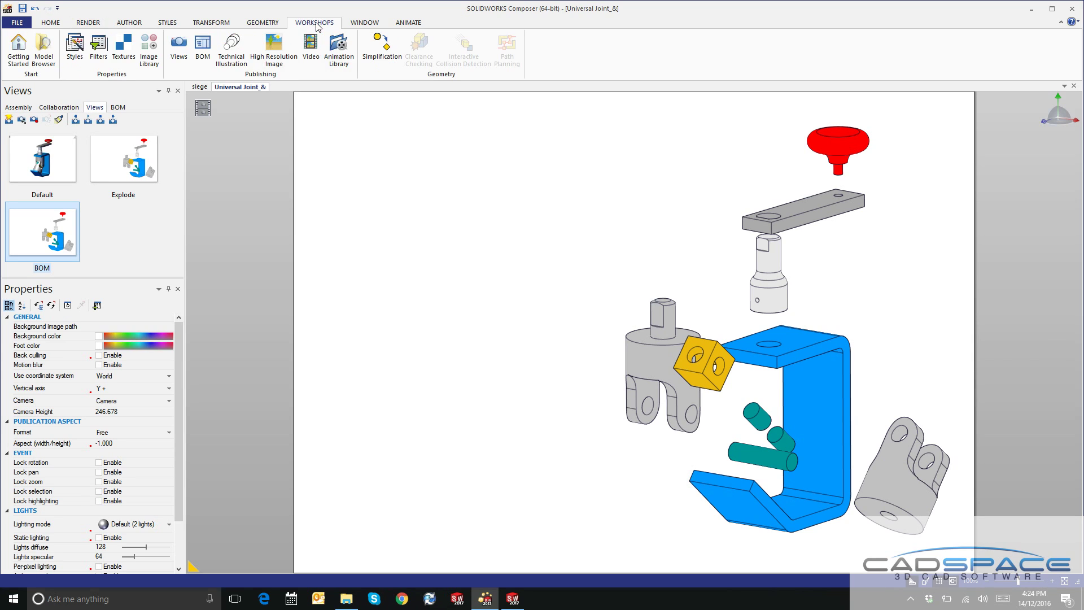
left_click(206, 52)
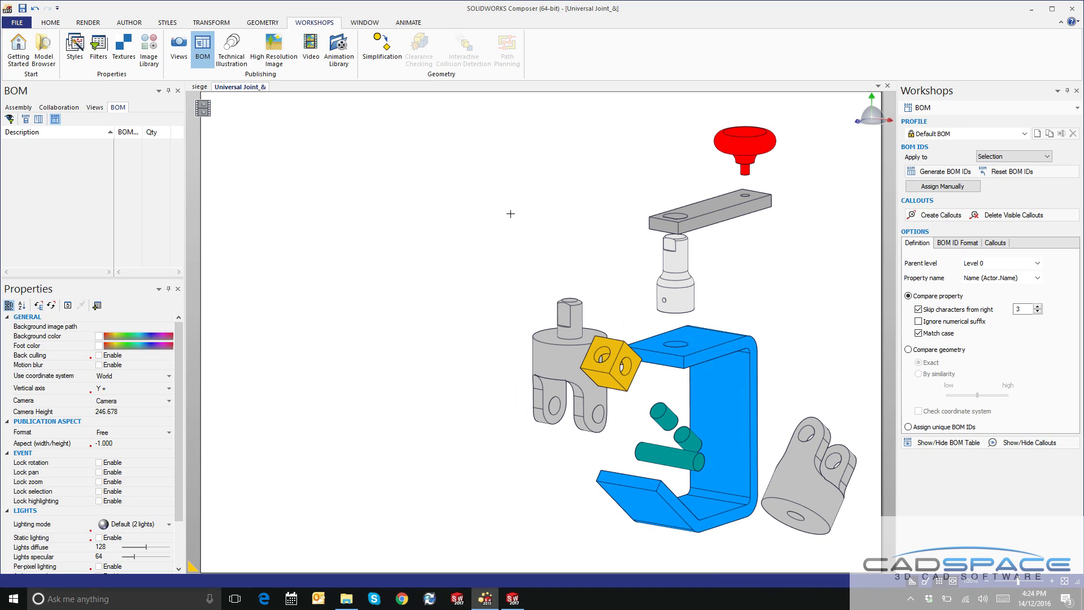
key("ctrl+a")
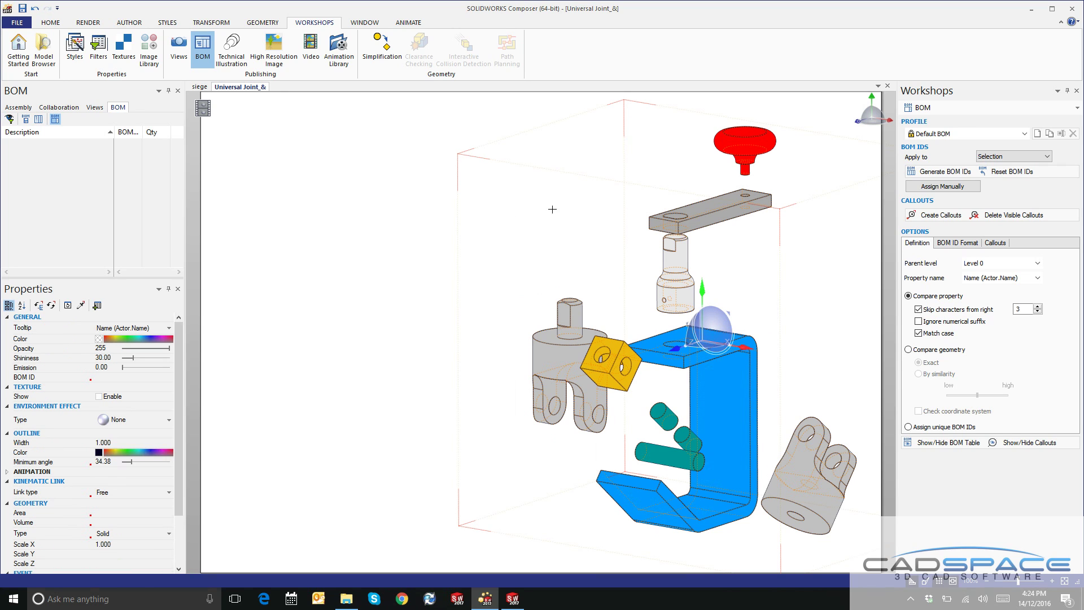
left_click(941, 173)
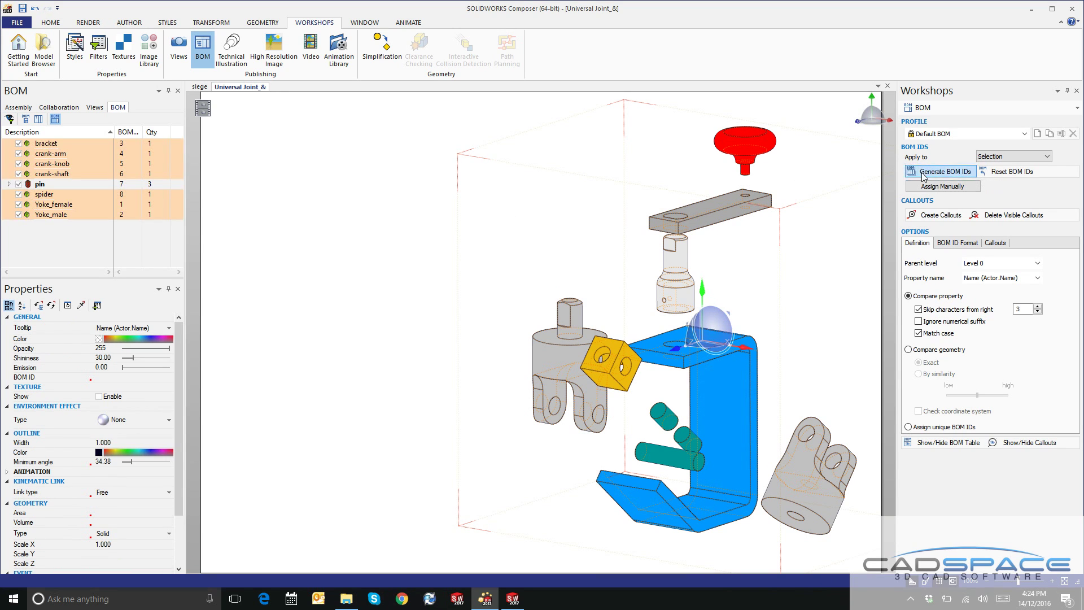
left_click(127, 132)
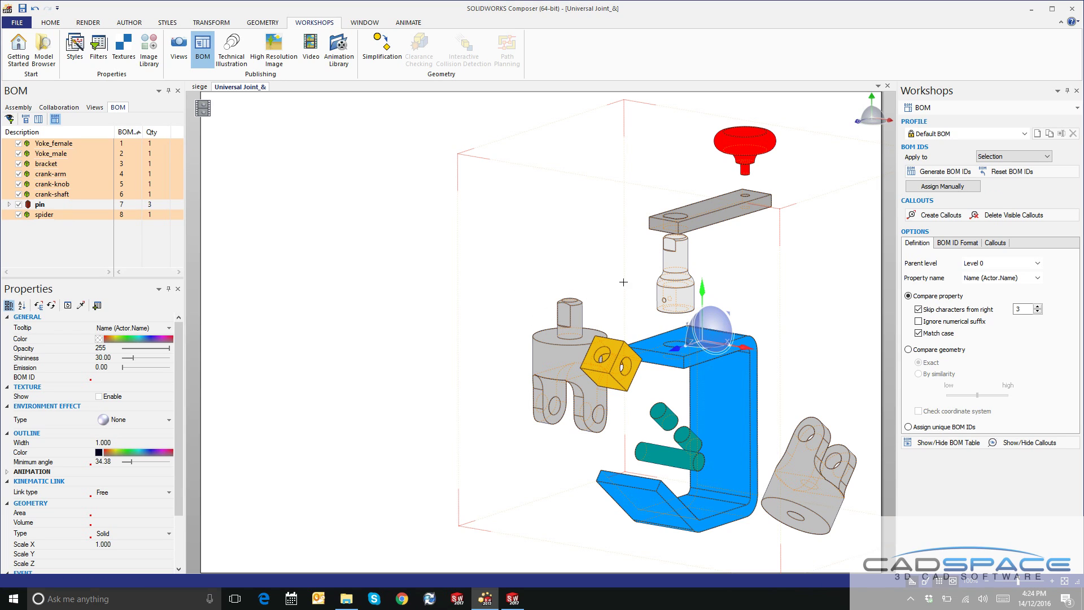
Add numbered BOM callouts to every part, show the BOM tables, and select the table.
left_click(938, 218)
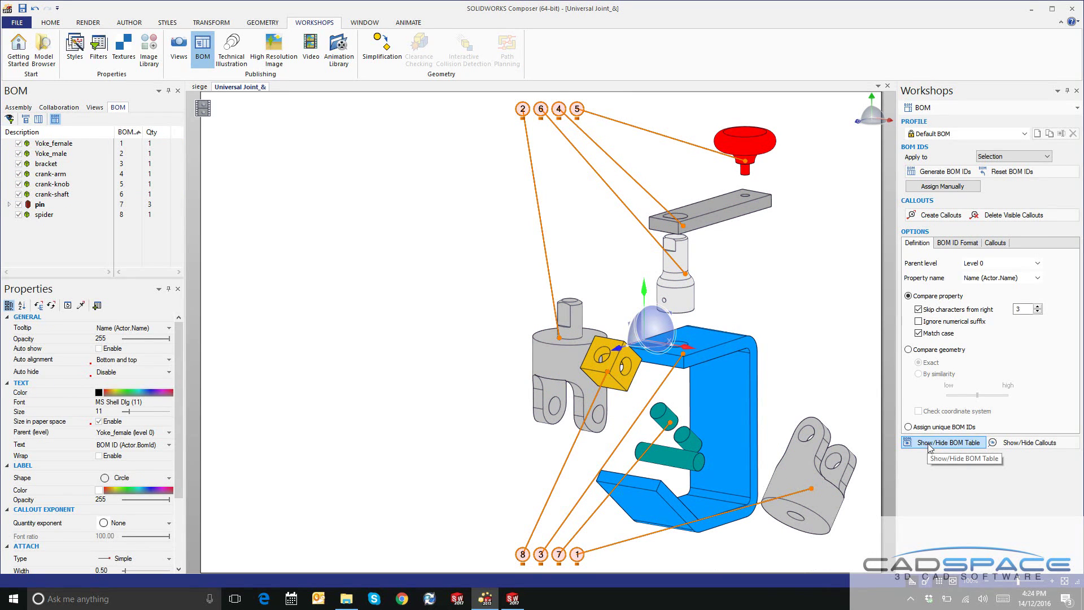
left_click(951, 444)
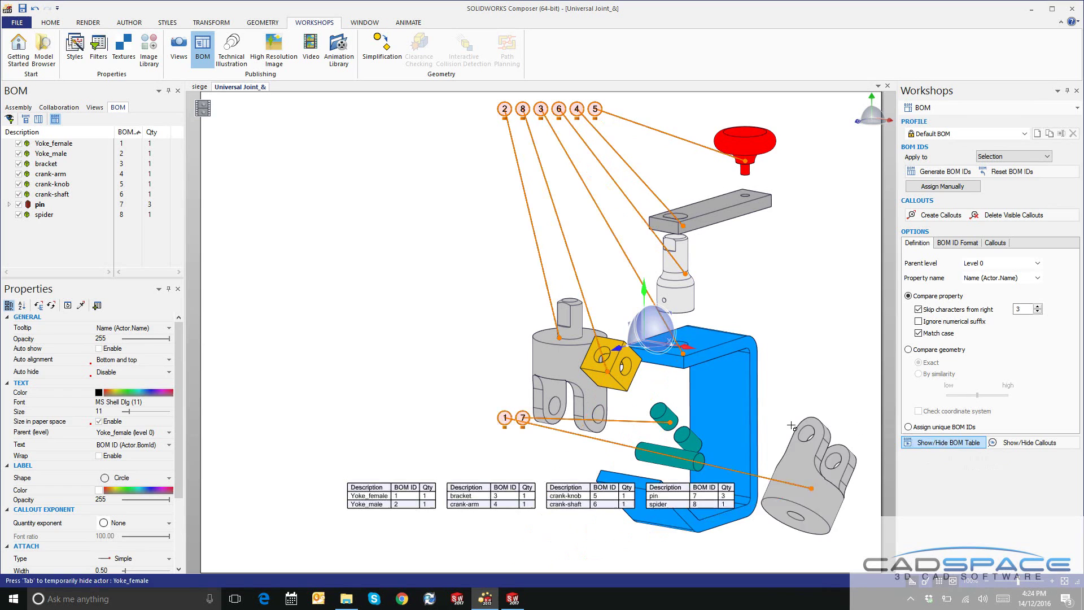
left_click(495, 486)
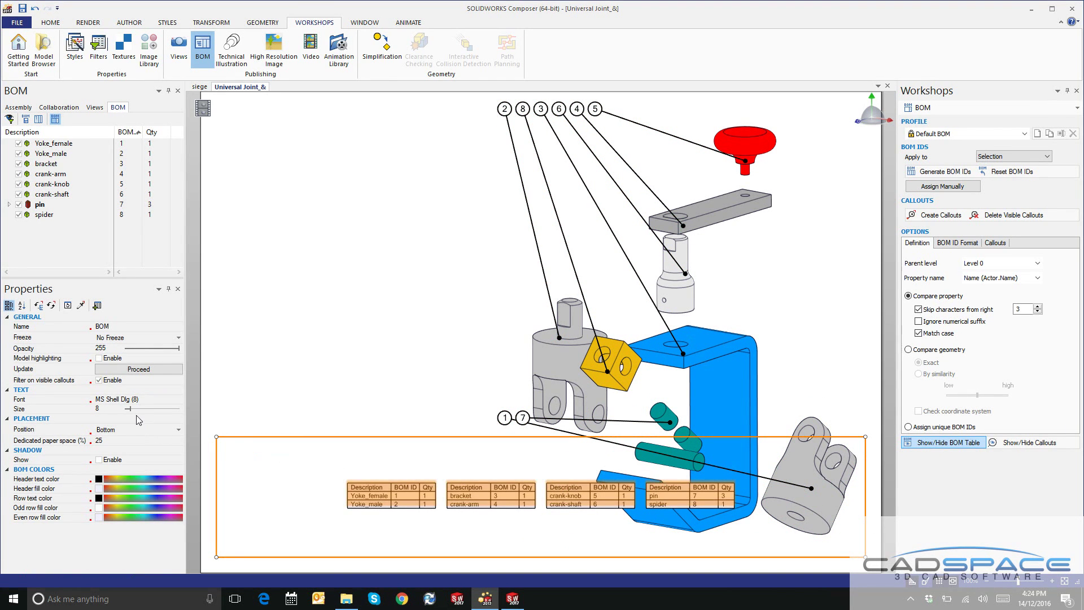
Enlarge the BOM table text, set its Position to Free, and resize it left of the model.
left_click_drag(130, 409, 144, 409)
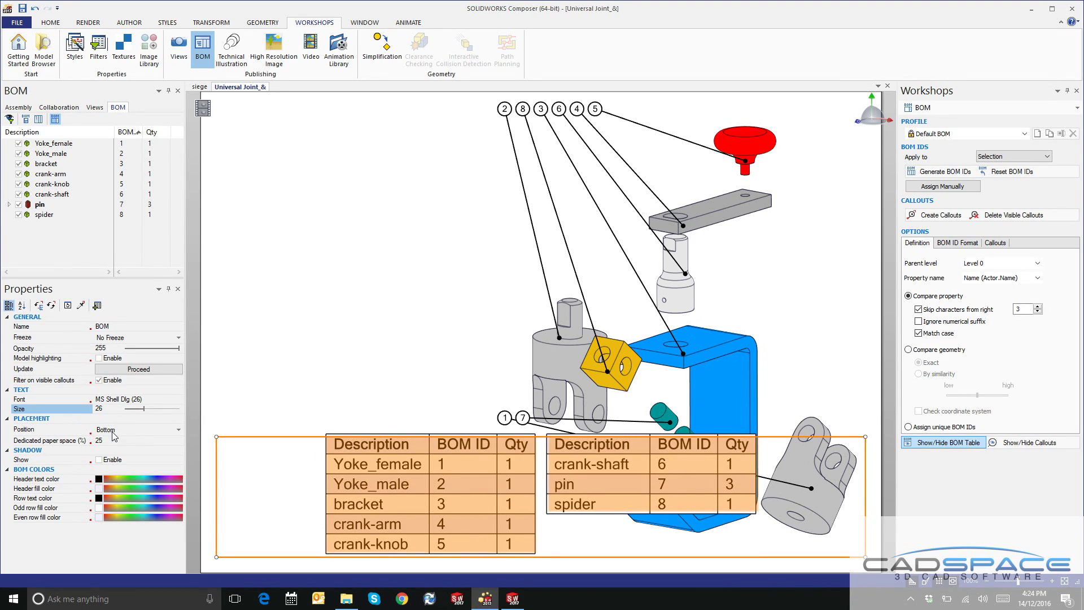
left_click(123, 431)
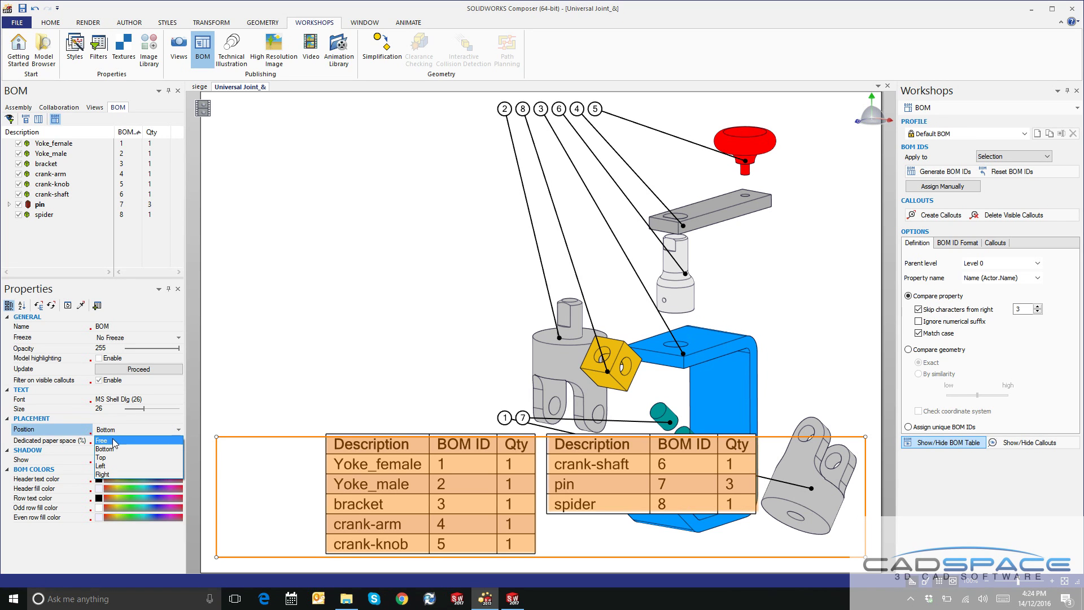
left_click(116, 443)
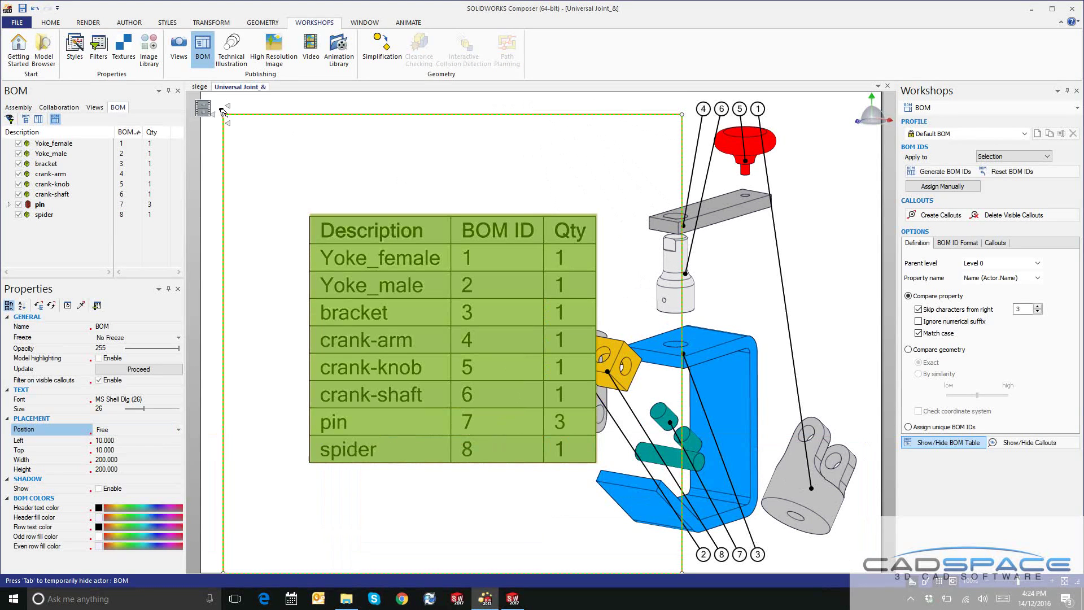
left_click_drag(223, 114, 338, 292)
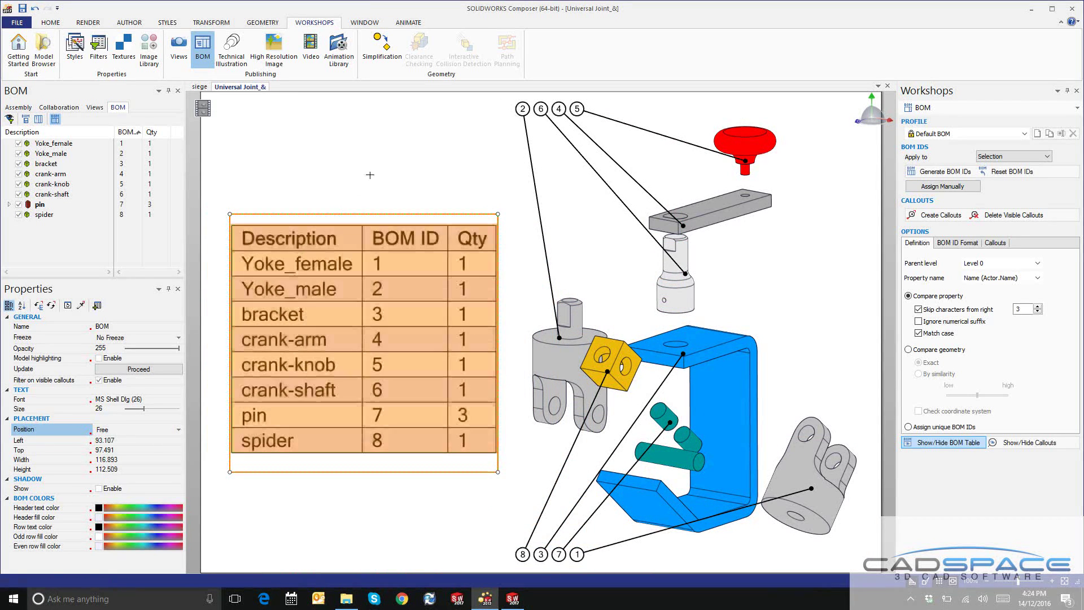
left_click(371, 170)
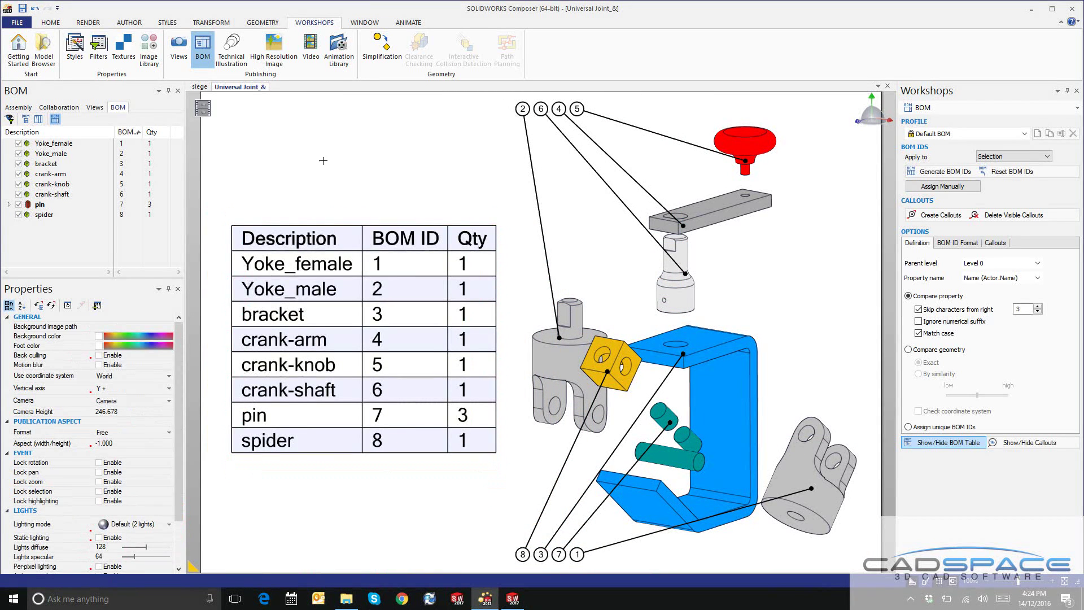
Update the saved BOM view so it includes the table.
left_click(94, 107)
left_click(56, 237)
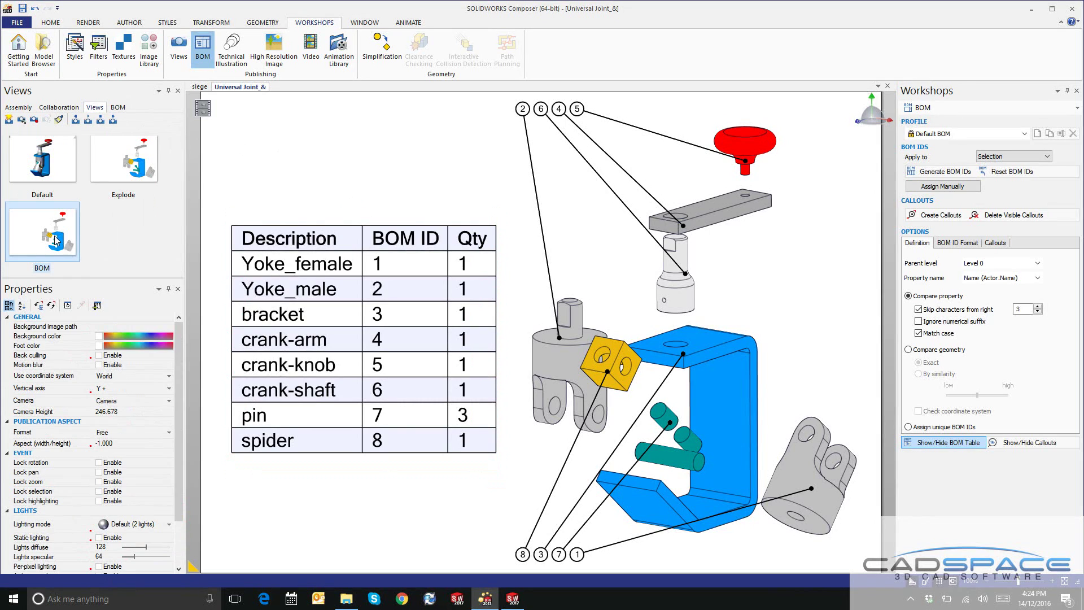
left_click(34, 120)
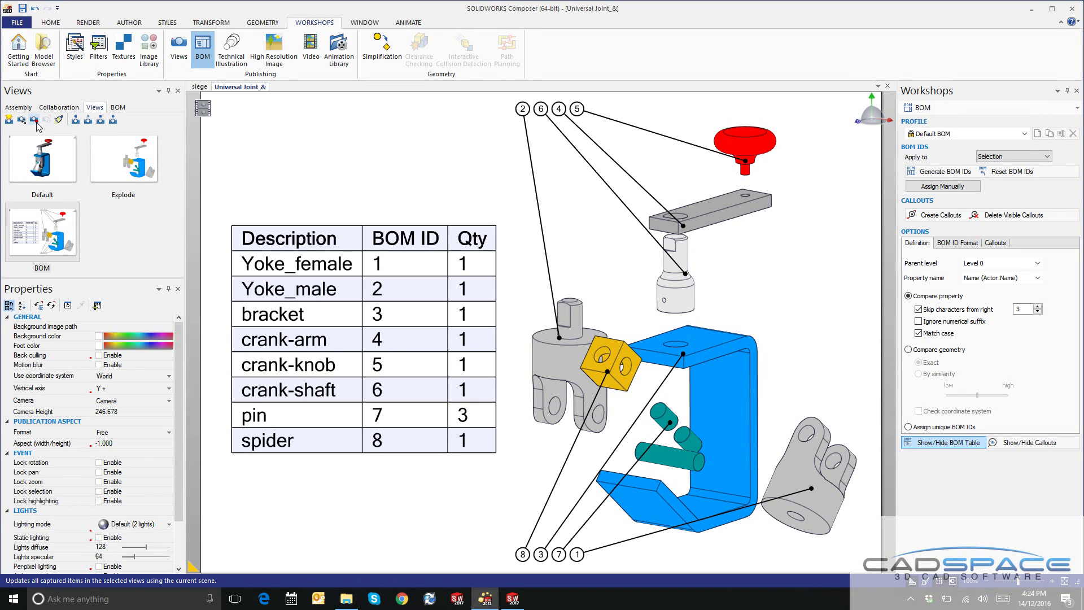
Export the technical illustration as the SVG file Universal Joint_BOM.
left_click(232, 54)
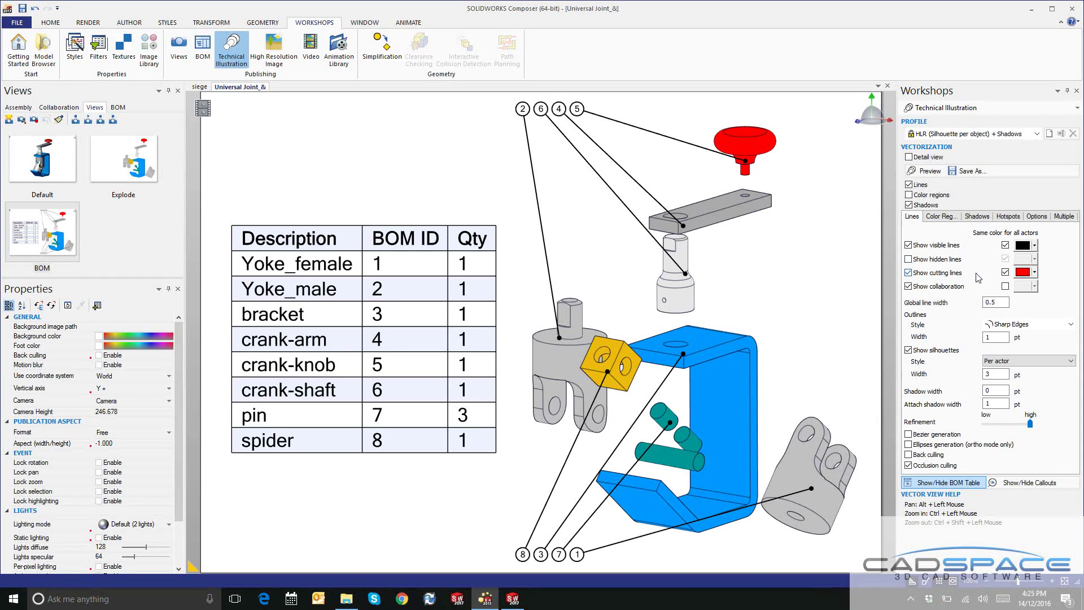
left_click(973, 171)
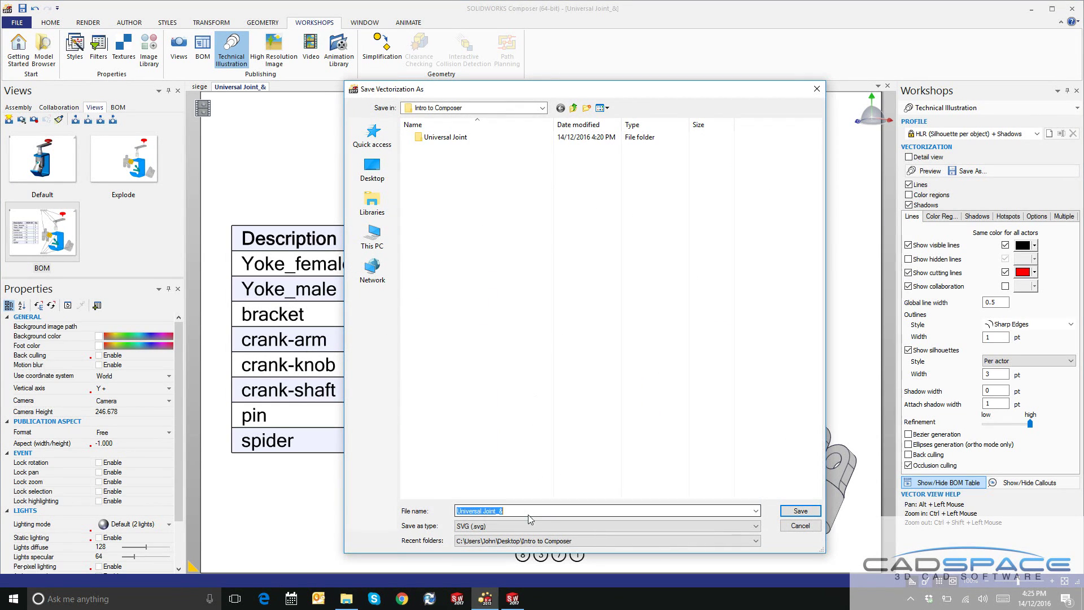
left_click(528, 514)
type("BO")
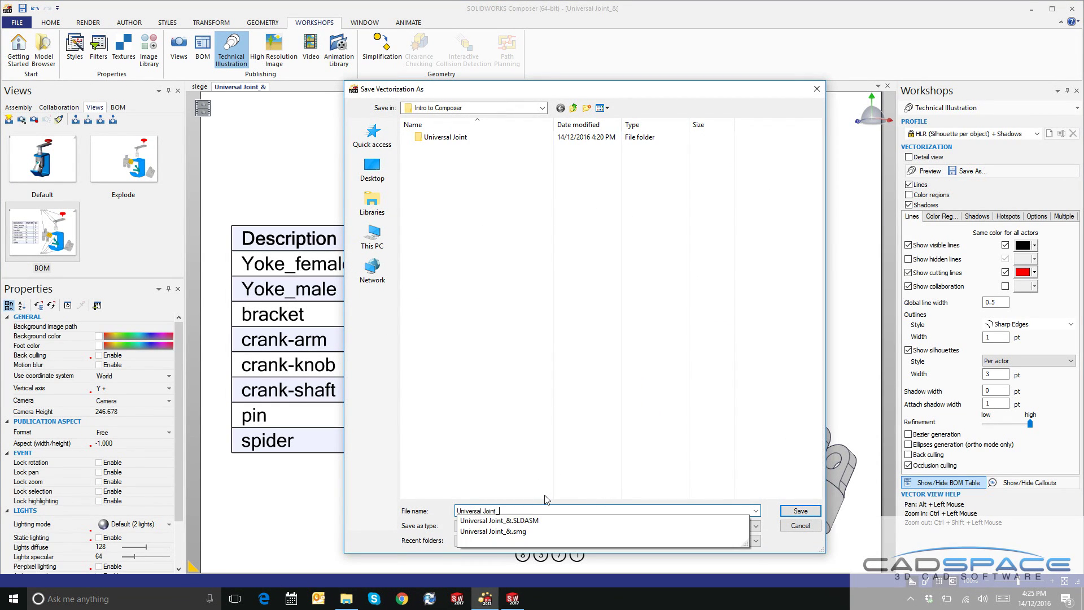
type("M")
key("Return")
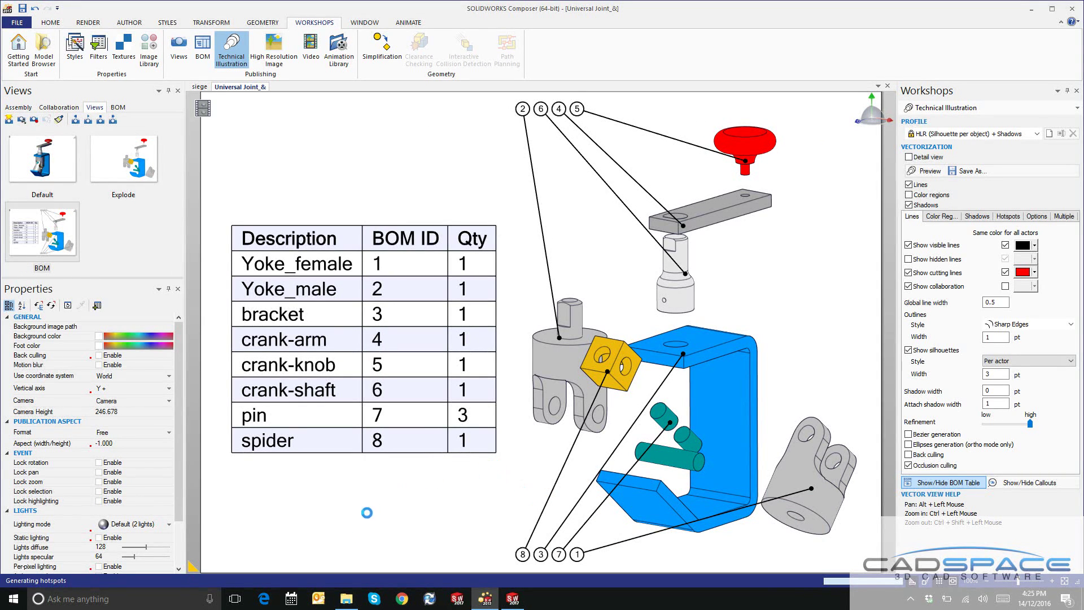
Preview the exported Universal Joint_BOM SVG in Internet Explorer, then close it and return to Composer.
left_click(361, 537)
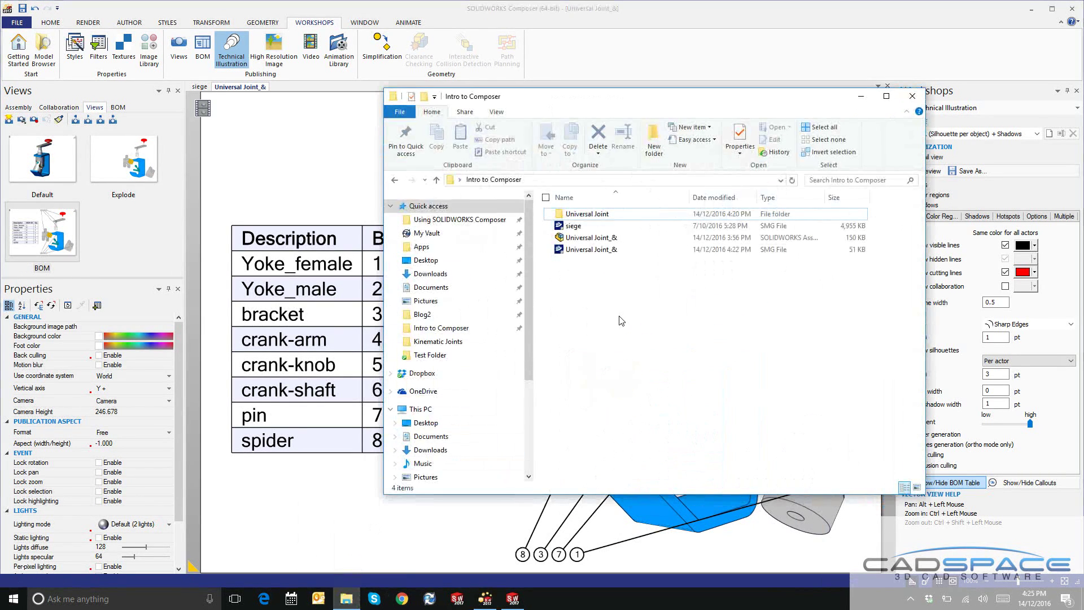
double_click(613, 261)
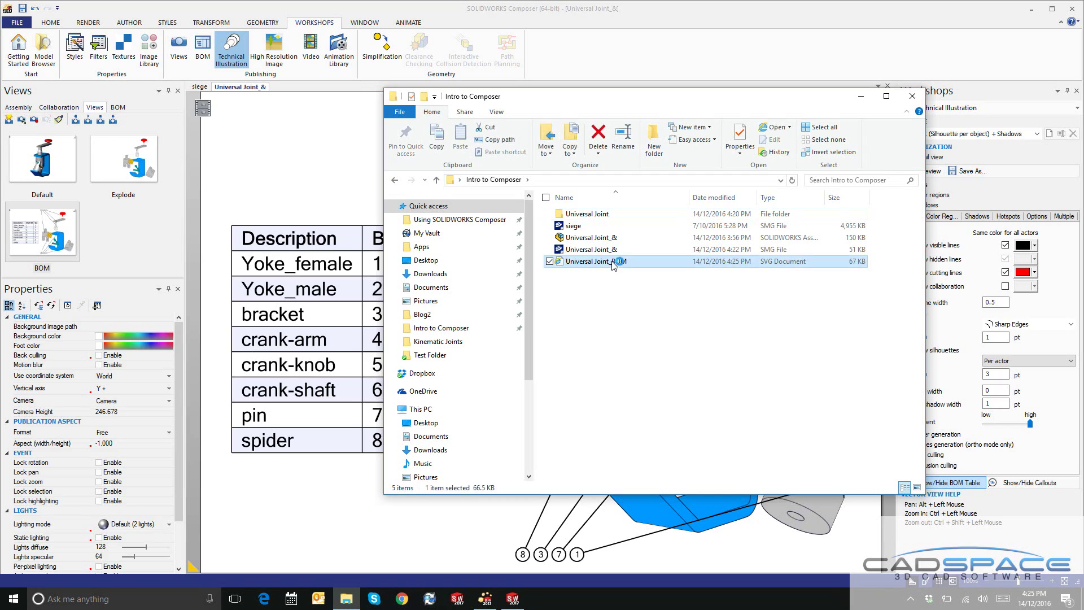
left_click(733, 575)
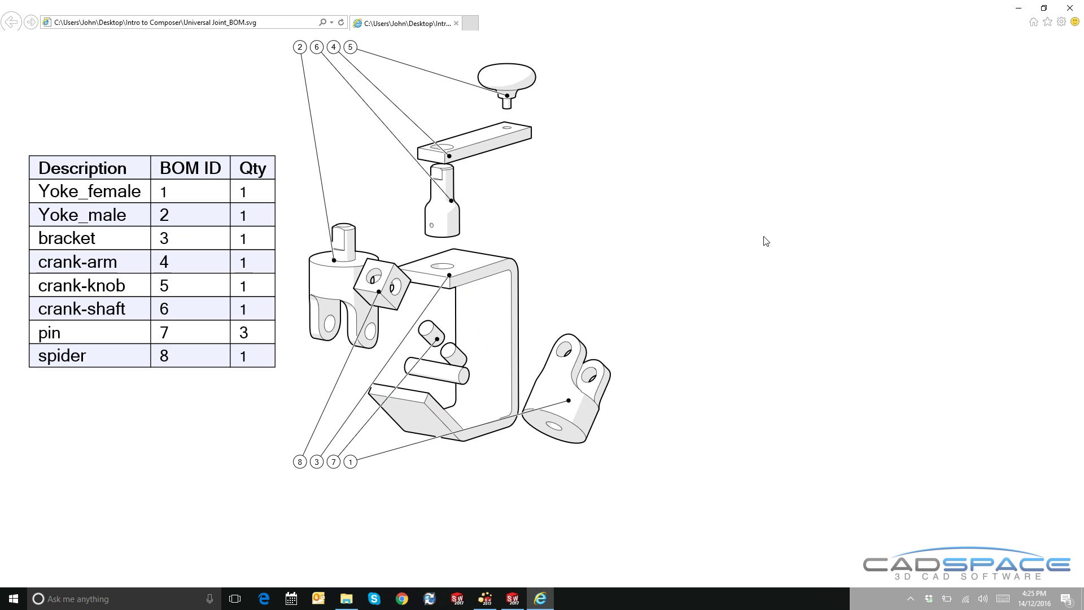
left_click(1071, 9)
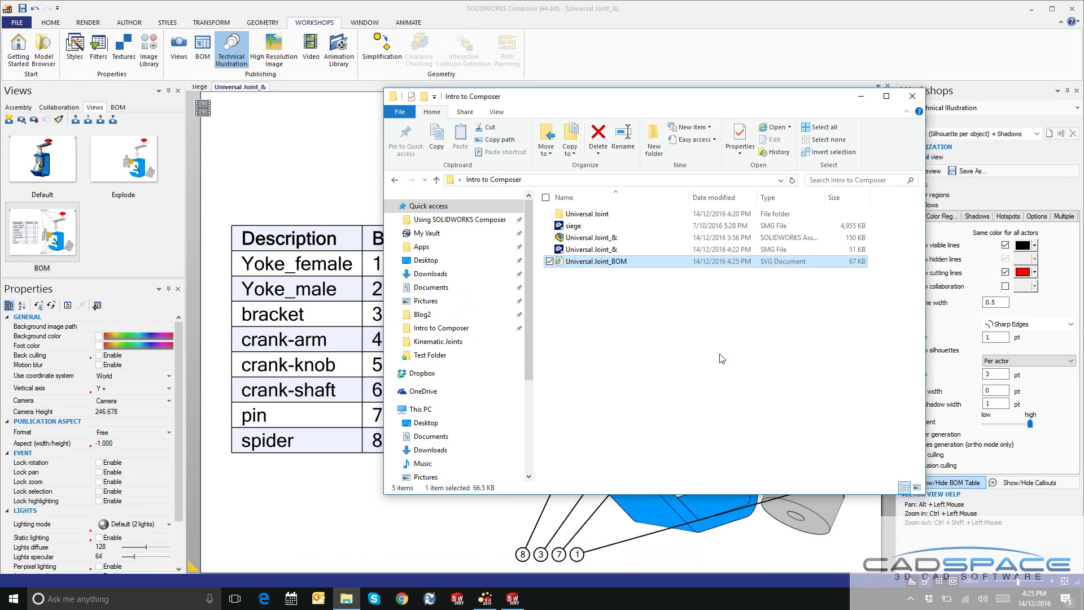
left_click(861, 98)
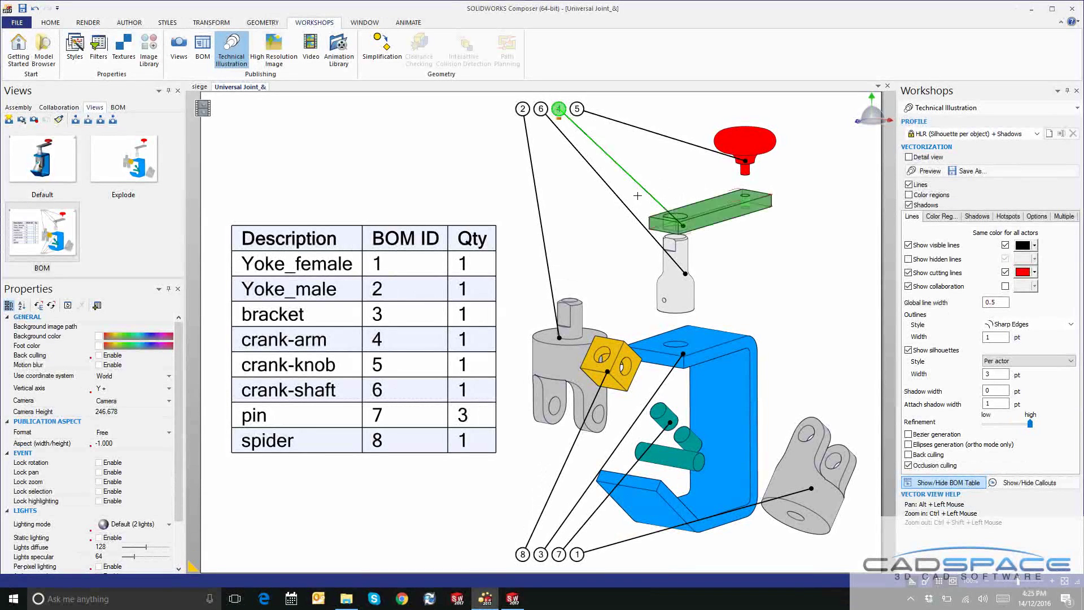
Recolour the crank knob to bright blue (RGB 0/165/255) at part document level.
left_click(521, 601)
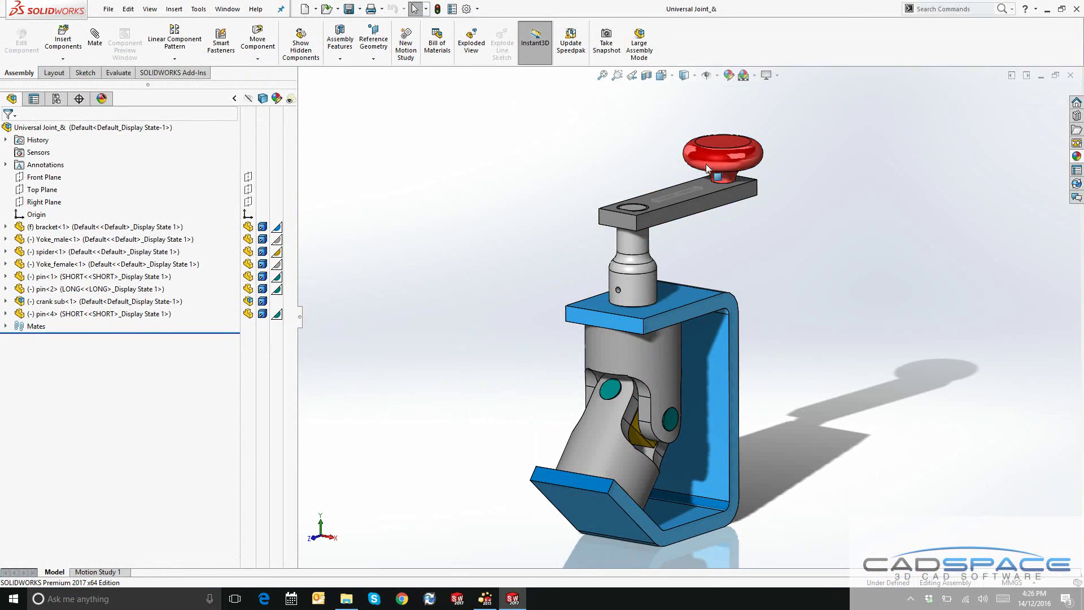
left_click(726, 160)
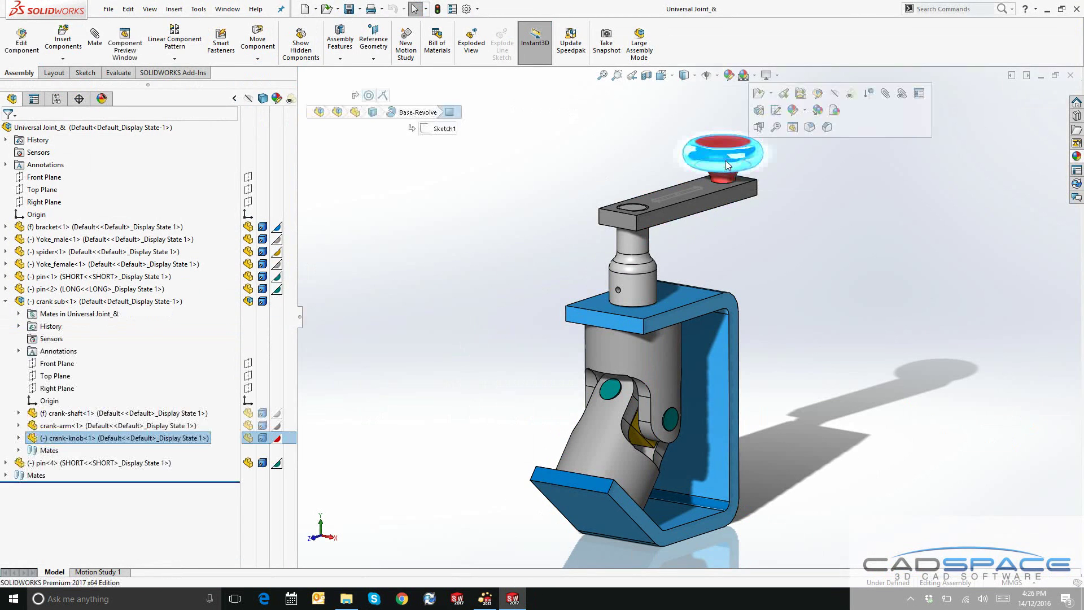
left_click(276, 440)
left_click(291, 446)
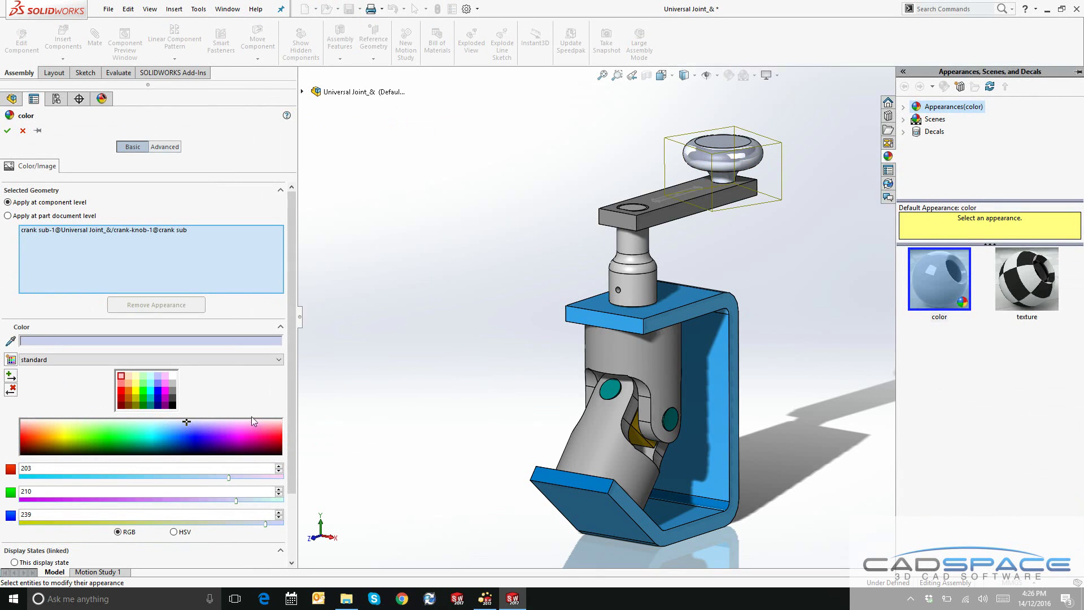
left_click_drag(189, 438, 167, 436)
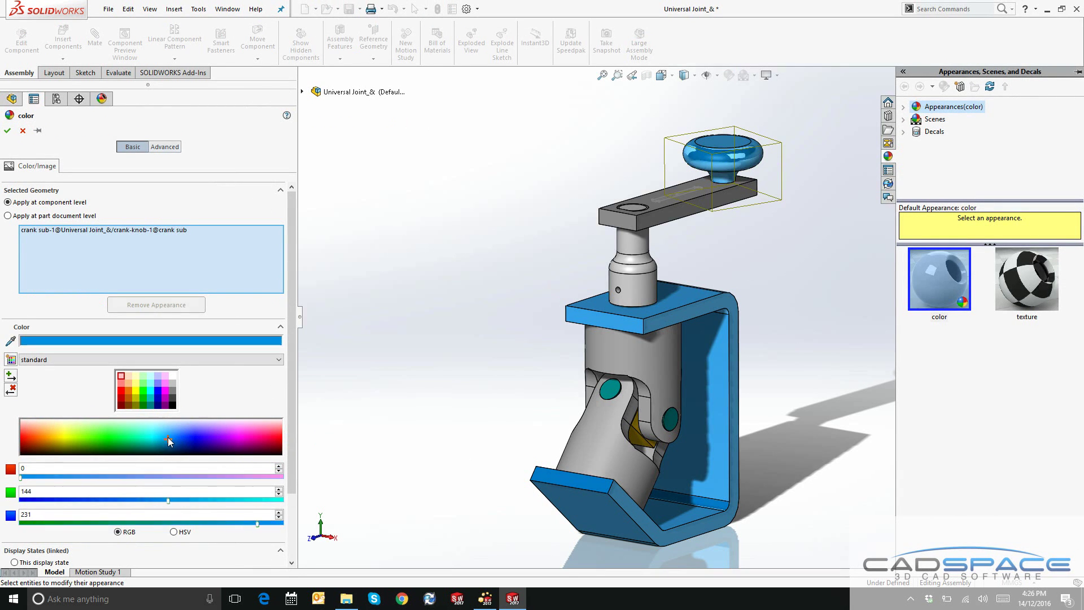
left_click(52, 217)
left_click(8, 130)
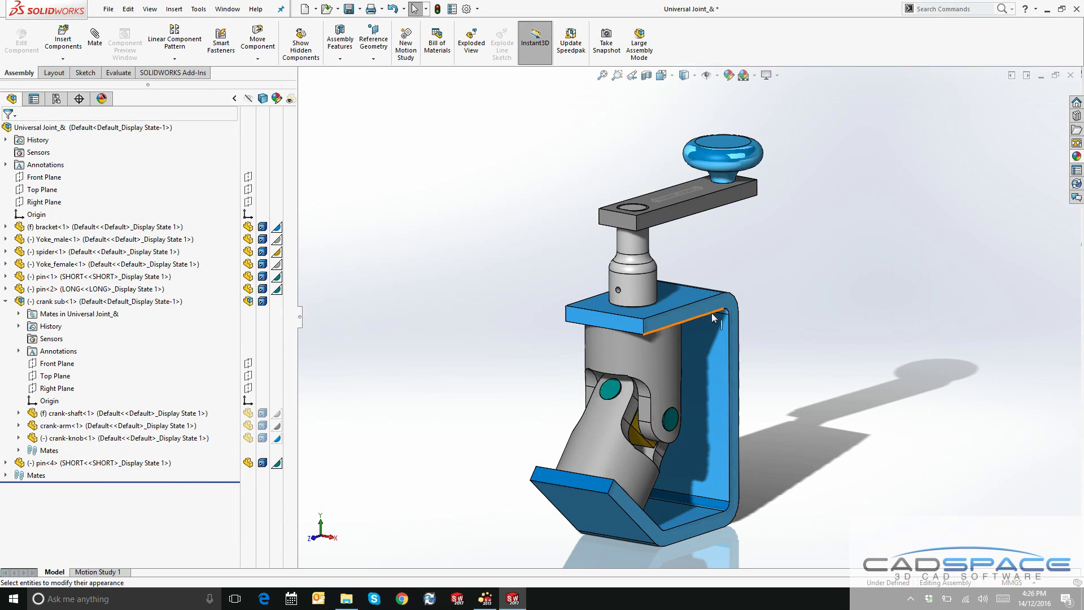
Recolour the bracket to bright red (RGB 255/25/15) at part document level.
left_click(712, 314)
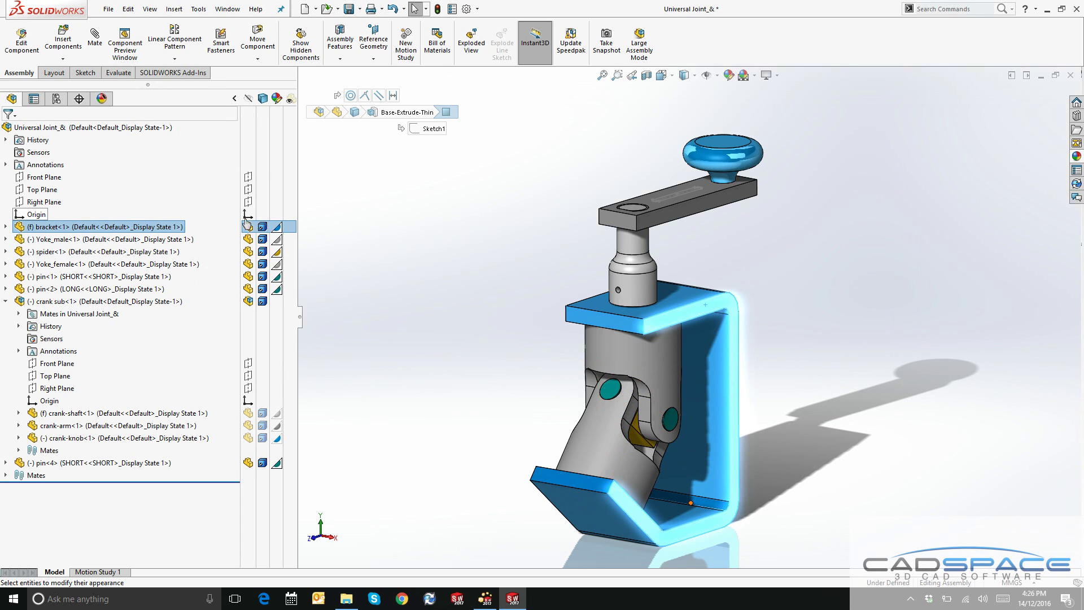
left_click(277, 228)
left_click(310, 238)
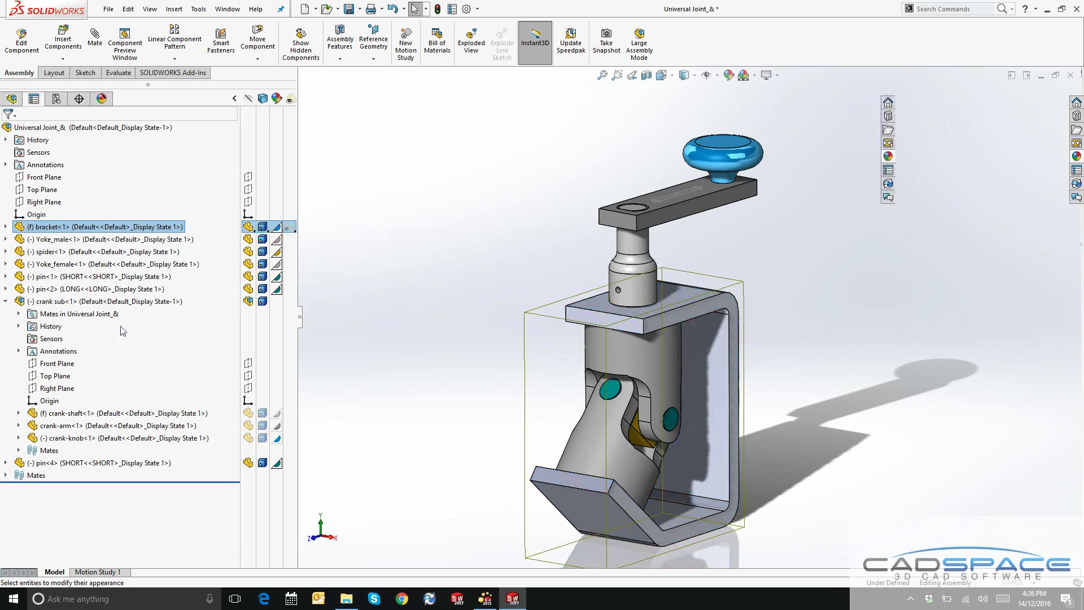
left_click_drag(31, 440, 22, 435)
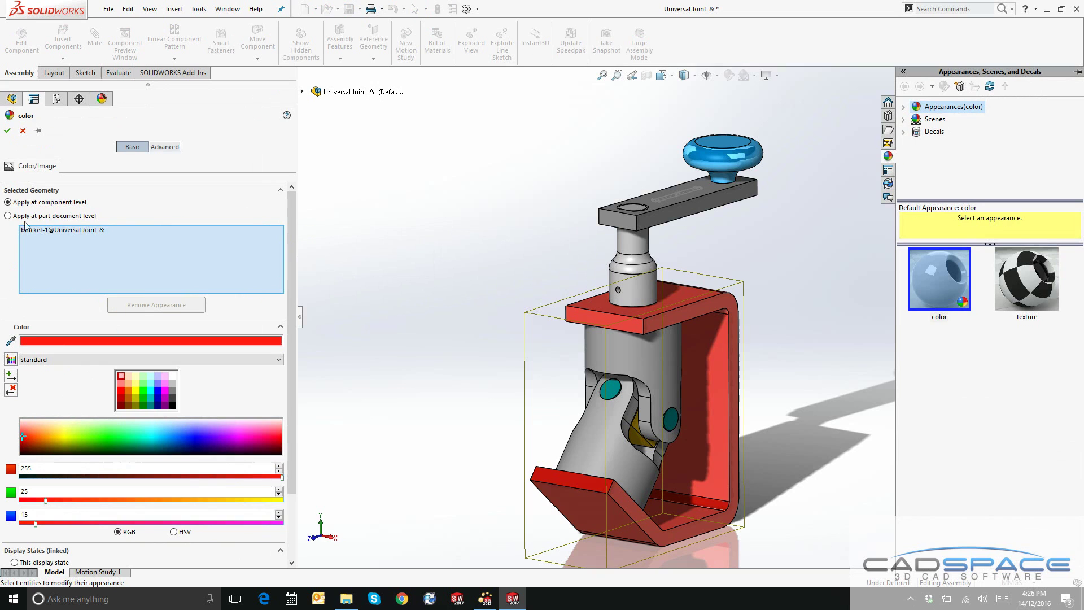
left_click(54, 217)
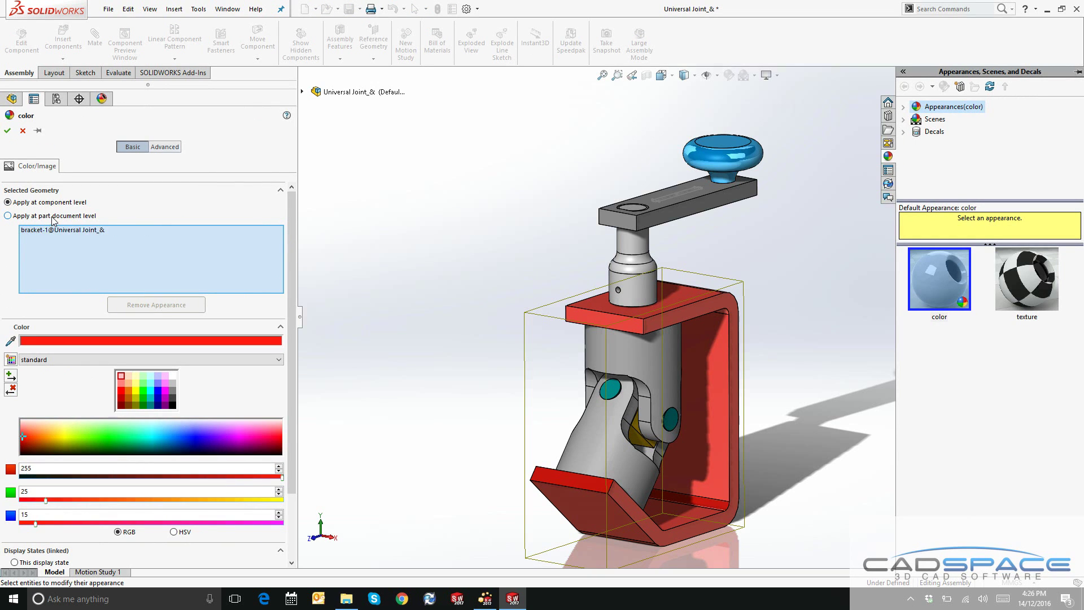
left_click(8, 131)
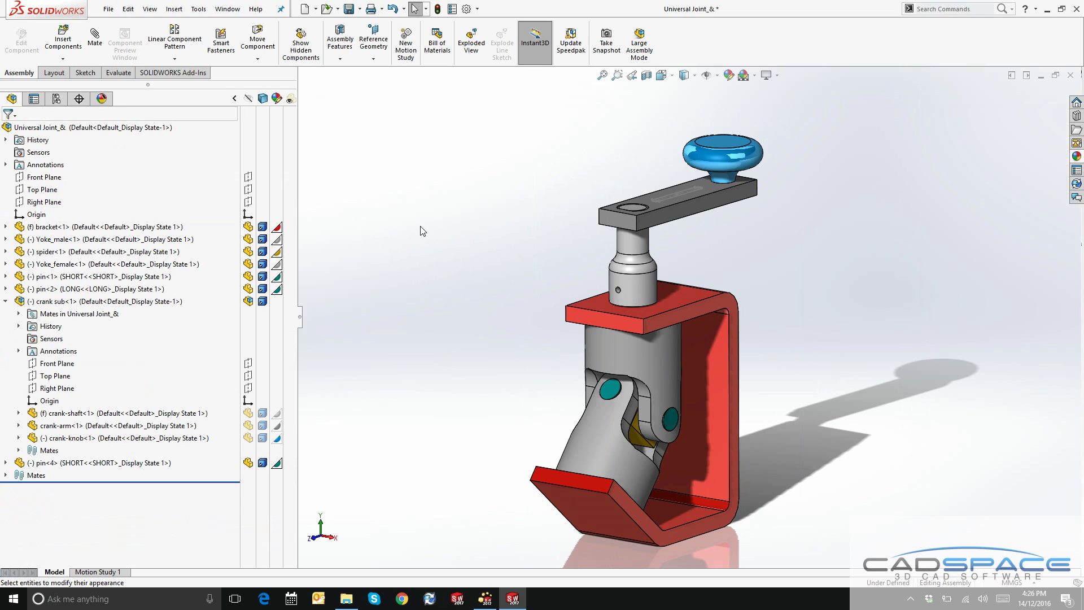
Edit the crank-arm in context, cut the slot sketch Up To Next, and exit Edit Component.
left_click(695, 209)
left_click(705, 185)
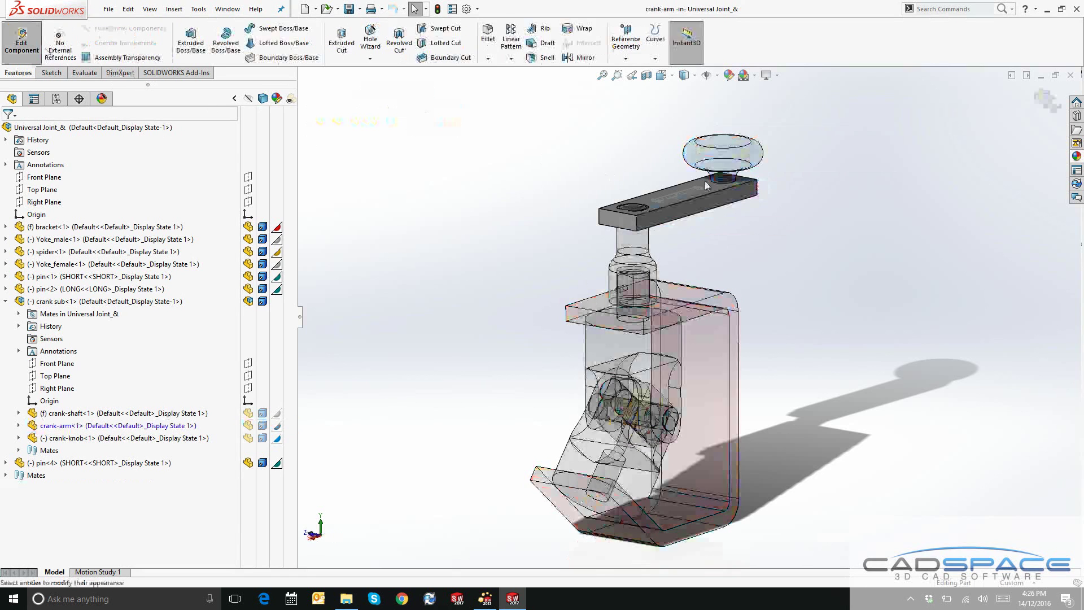
scroll(706, 186, "down", 8)
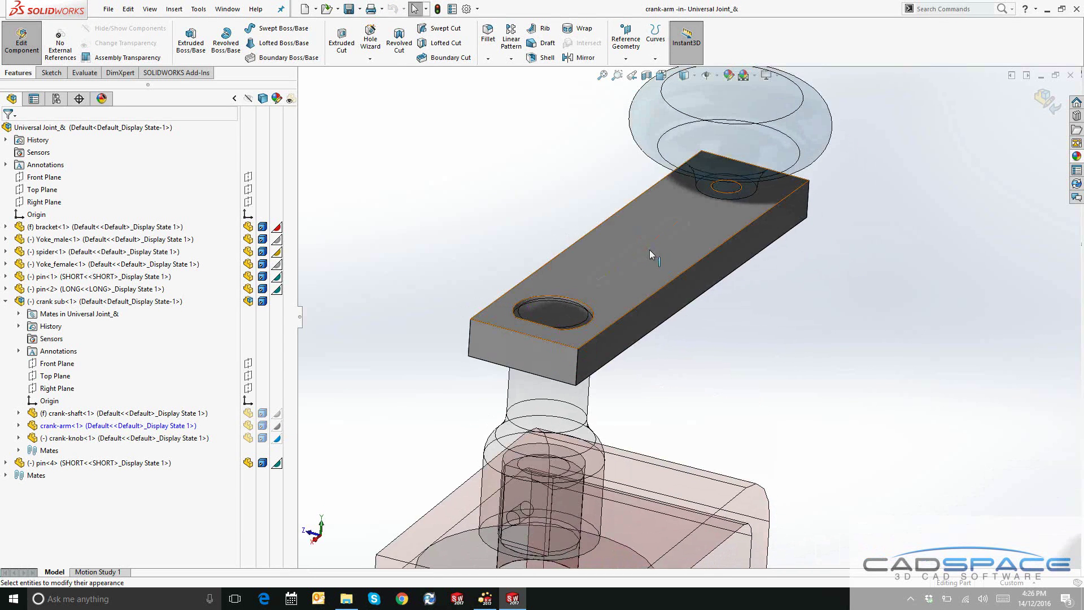
left_click(649, 250)
key("ctrl+v")
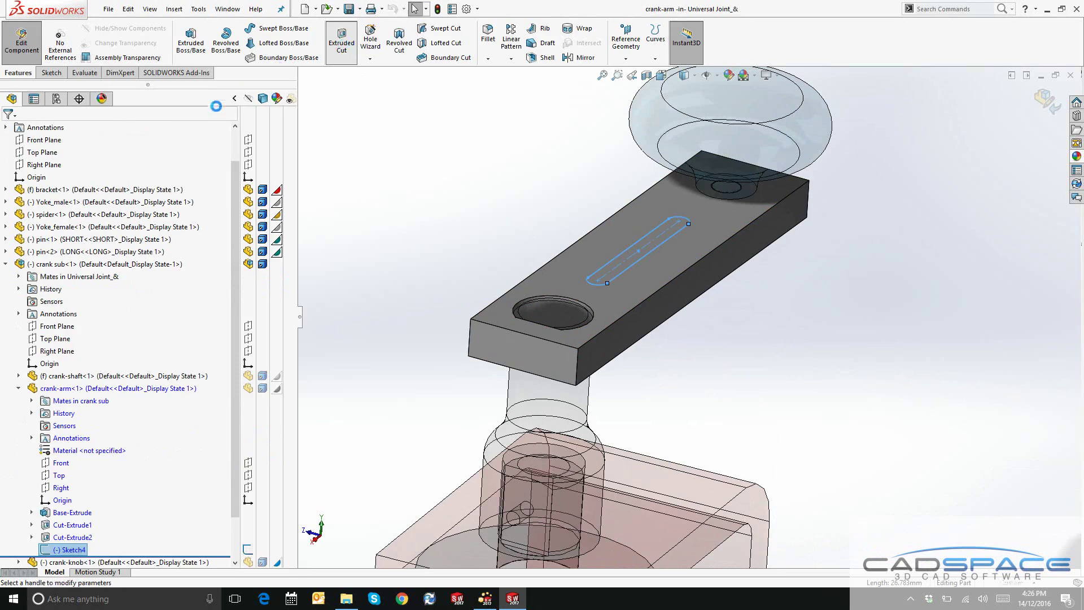
left_click(80, 195)
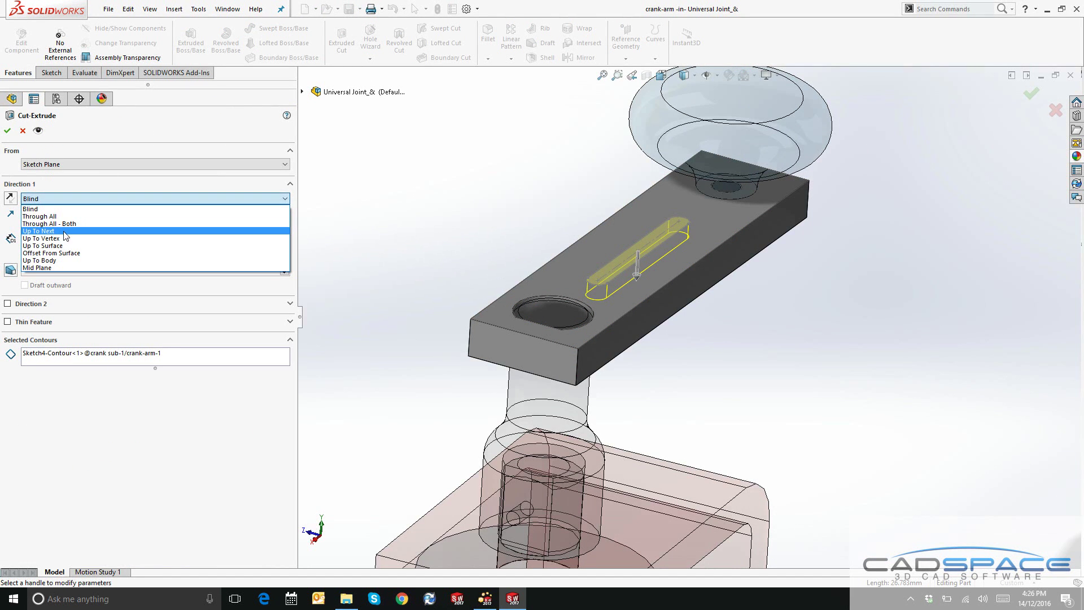
left_click(65, 231)
left_click(7, 130)
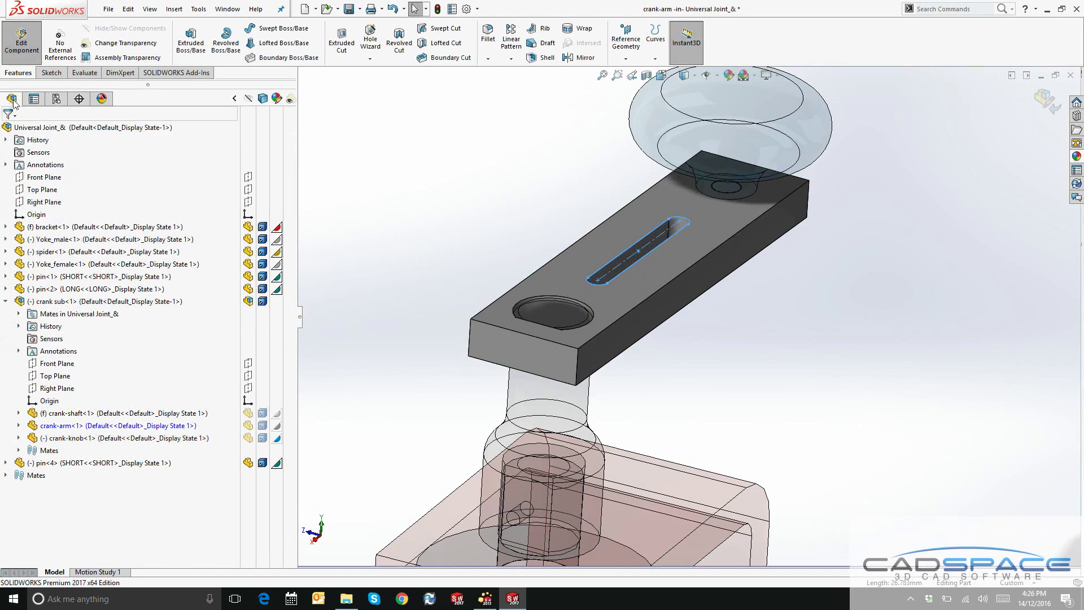
left_click(21, 37)
scroll(610, 330, "up", 3)
middle_click_drag(610, 330, 572, 180)
scroll(612, 239, "up", 2)
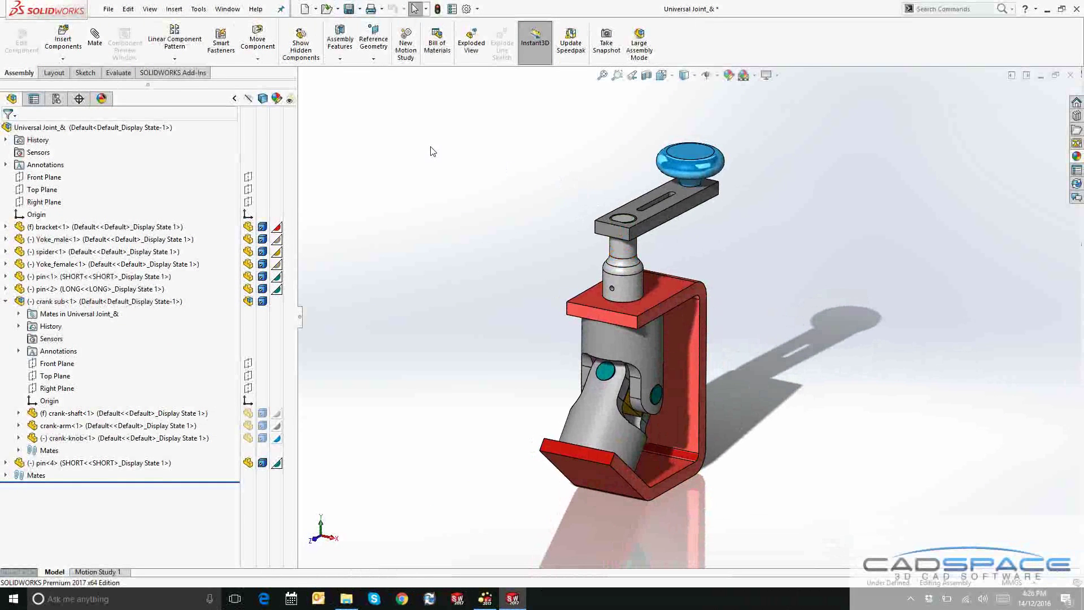
Save the assembly as SOLIDWORKS Composer (*.smg), overwriting Universal Joint_&.smg, and return to Composer.
left_click(108, 9)
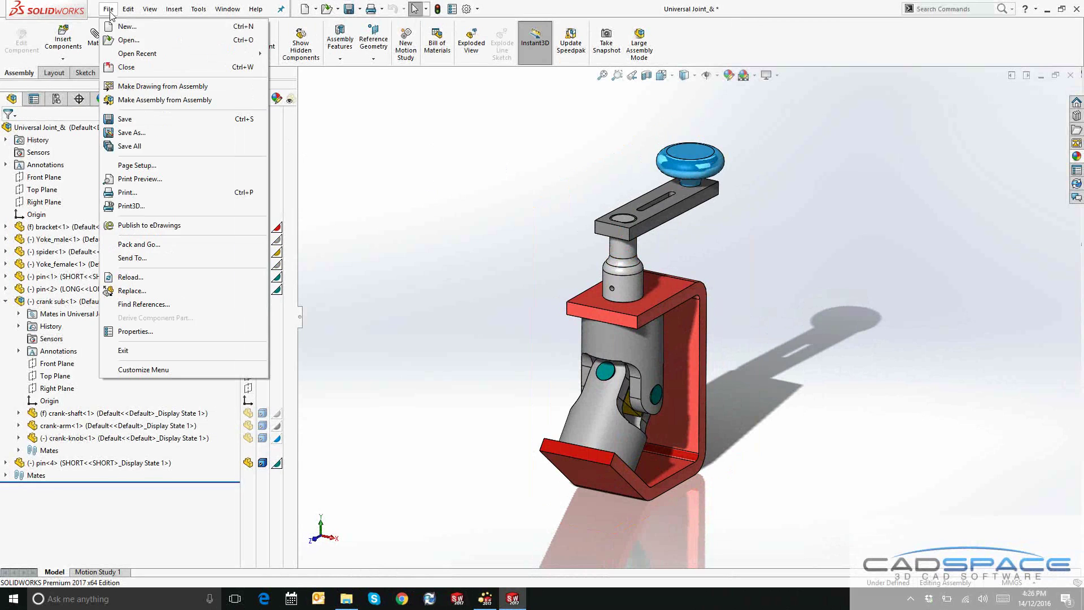
left_click(141, 134)
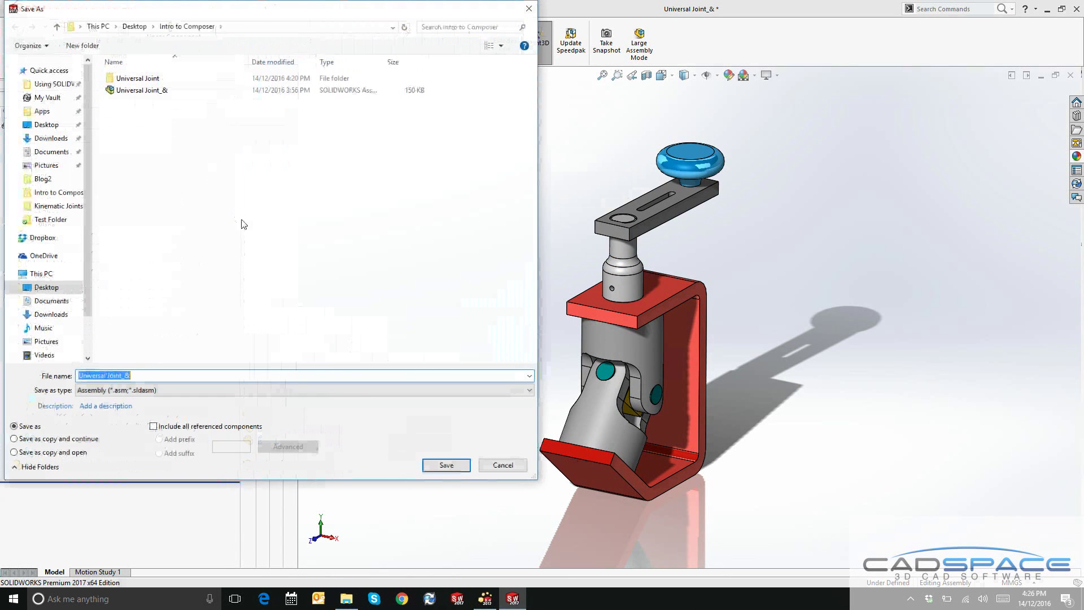
left_click(141, 389)
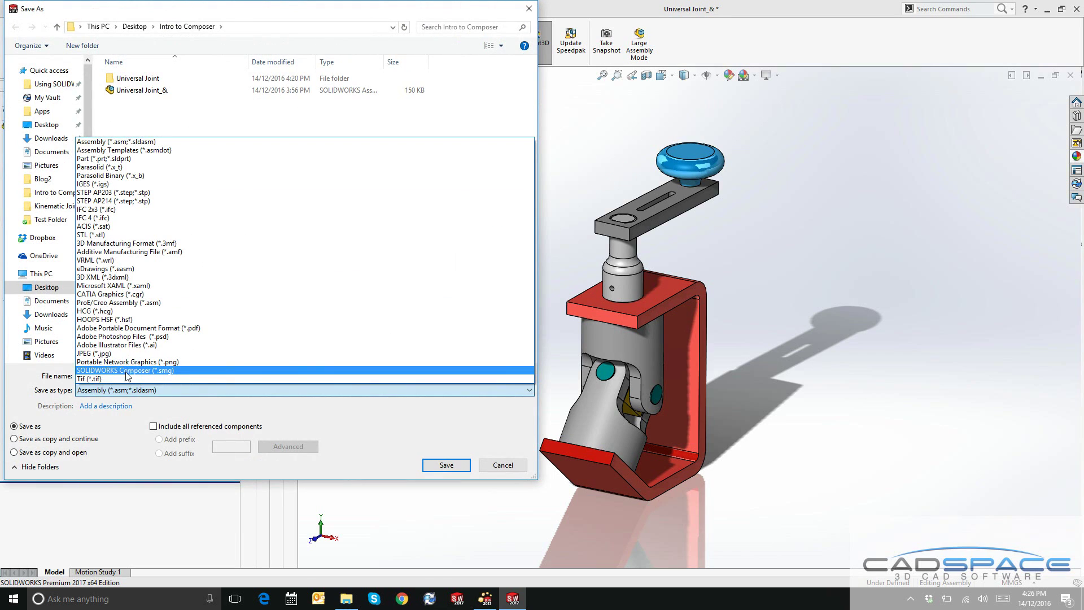
left_click(163, 372)
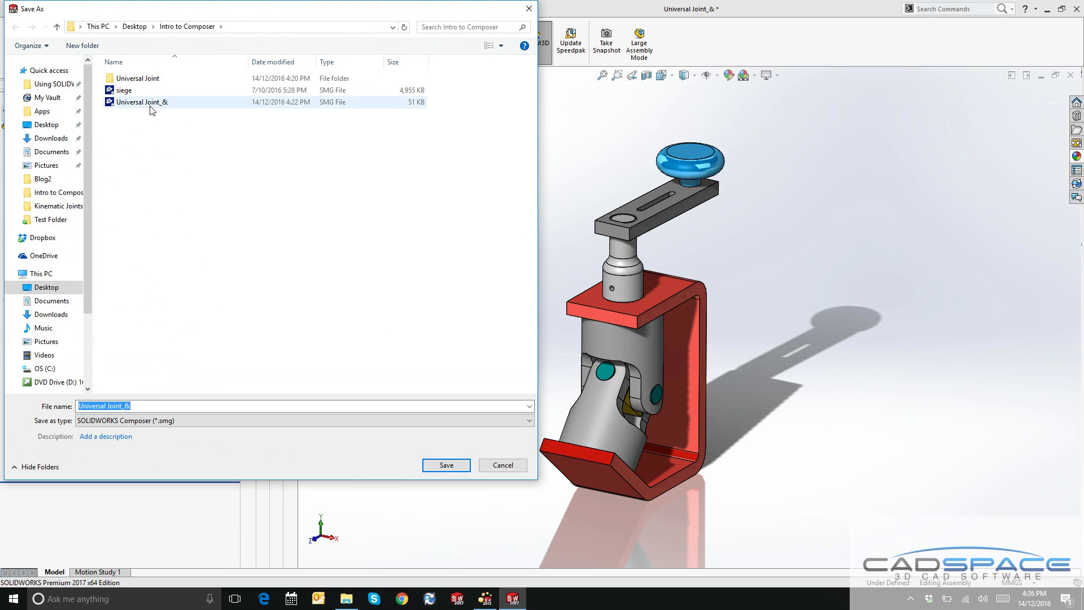
left_click(151, 106)
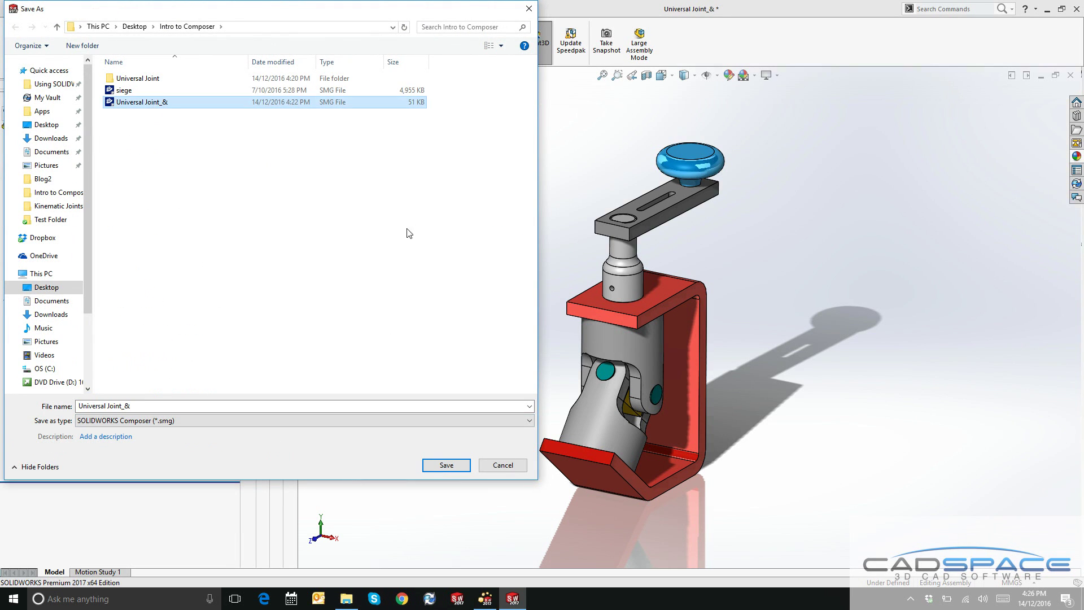
left_click(445, 468)
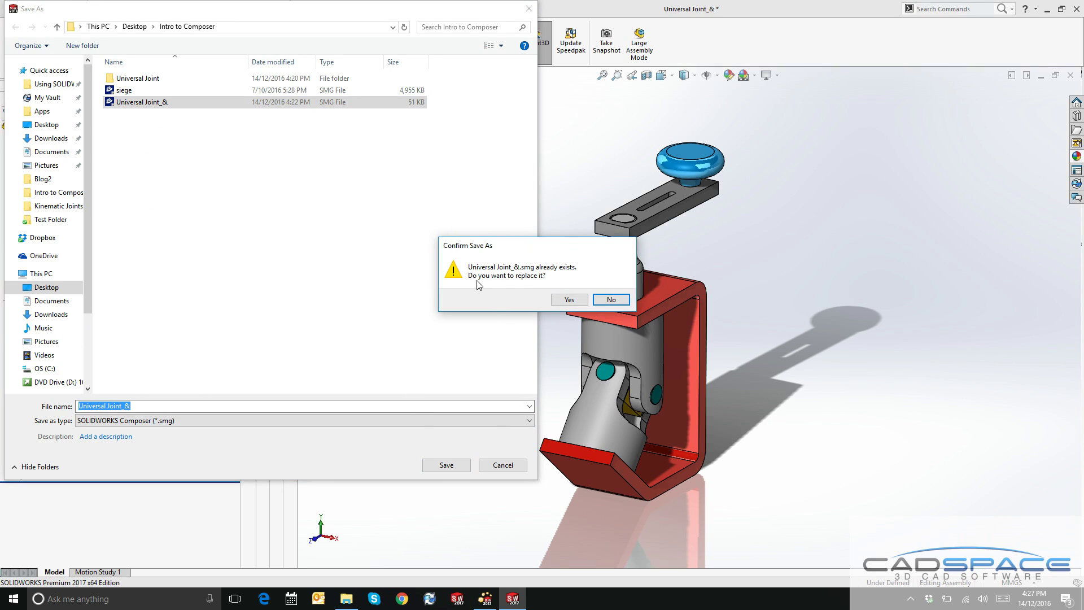
left_click(569, 301)
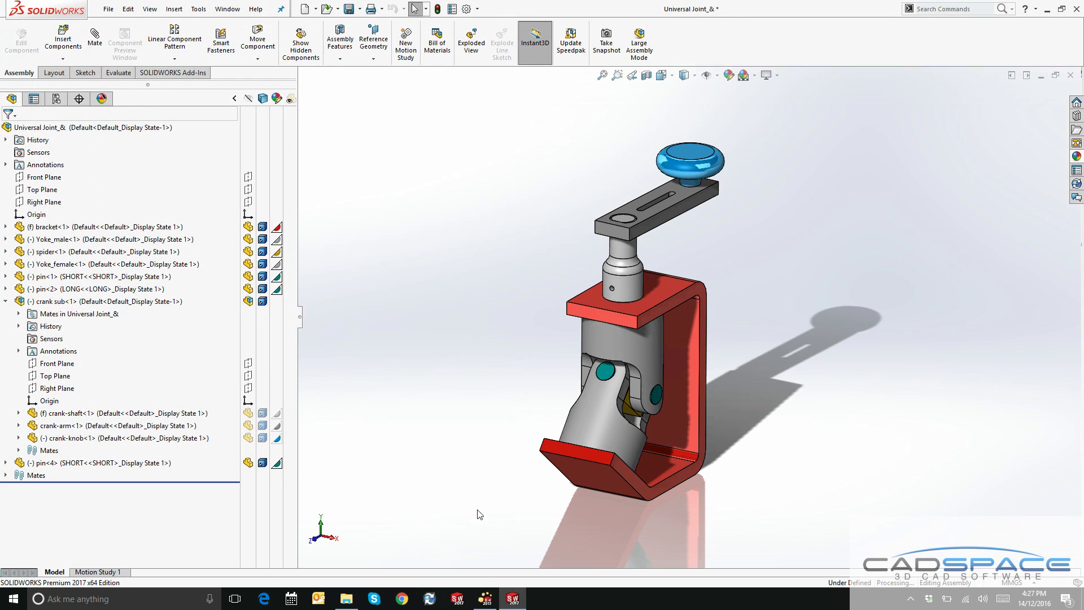
left_click(485, 599)
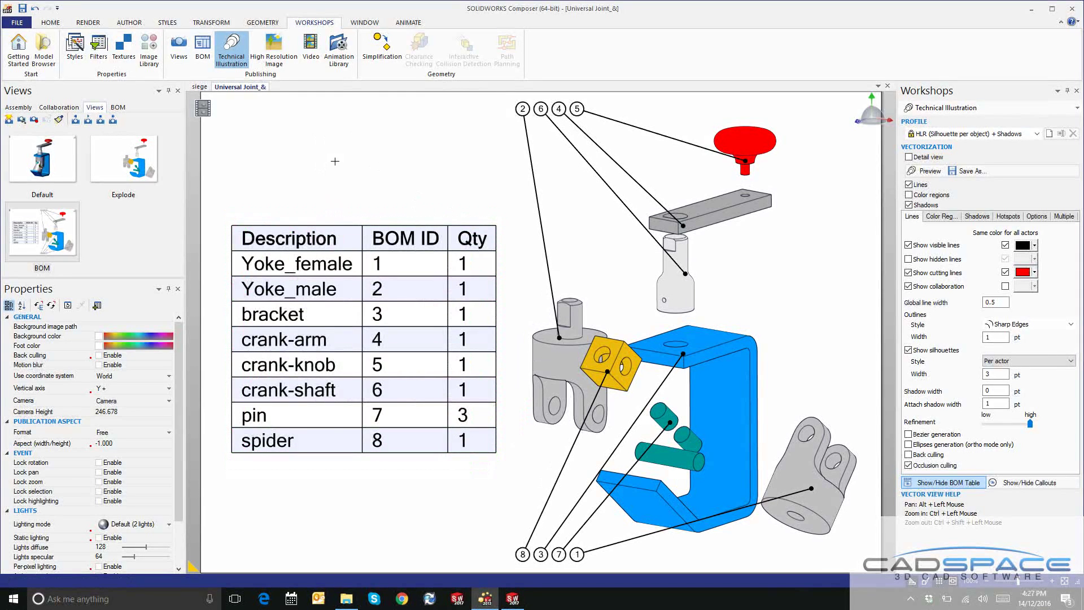
Update the Composer document from the re-saved Universal Joint_&.smg file.
left_click(17, 22)
mouse_move(48, 105)
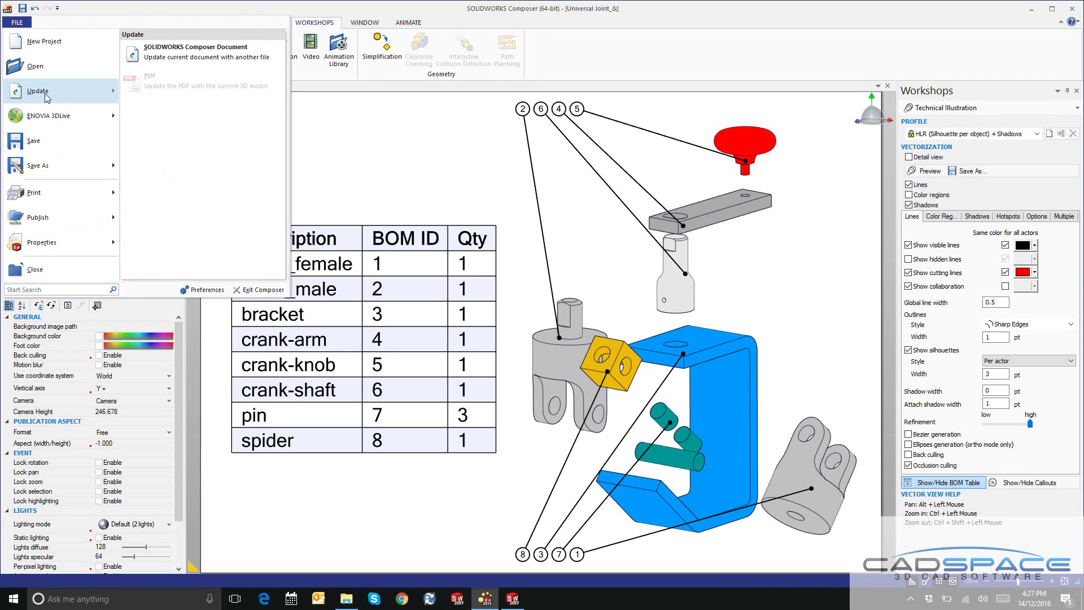
left_click(182, 59)
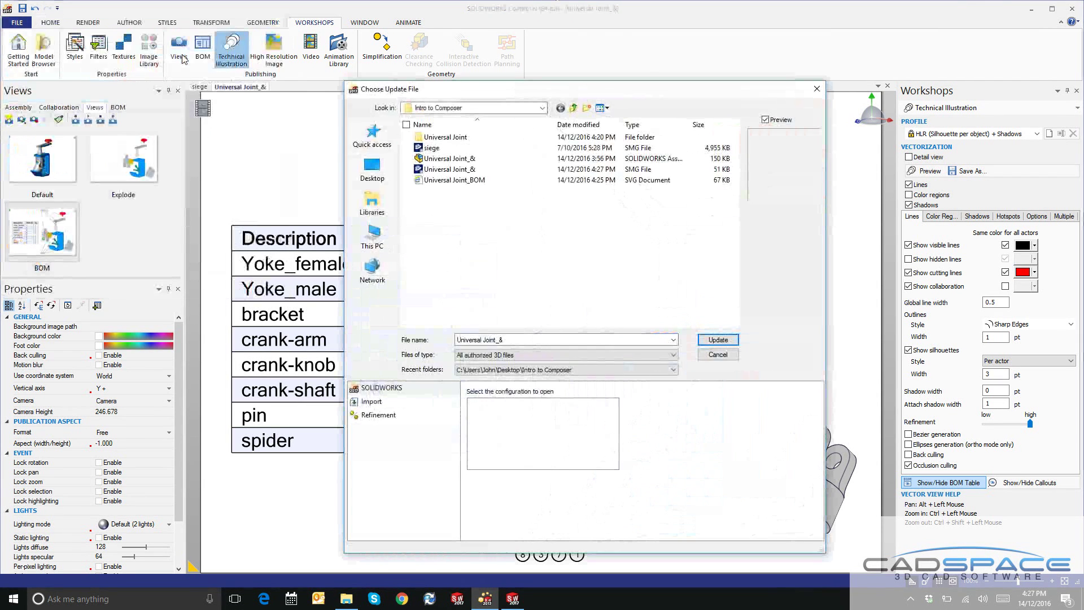
left_click(452, 169)
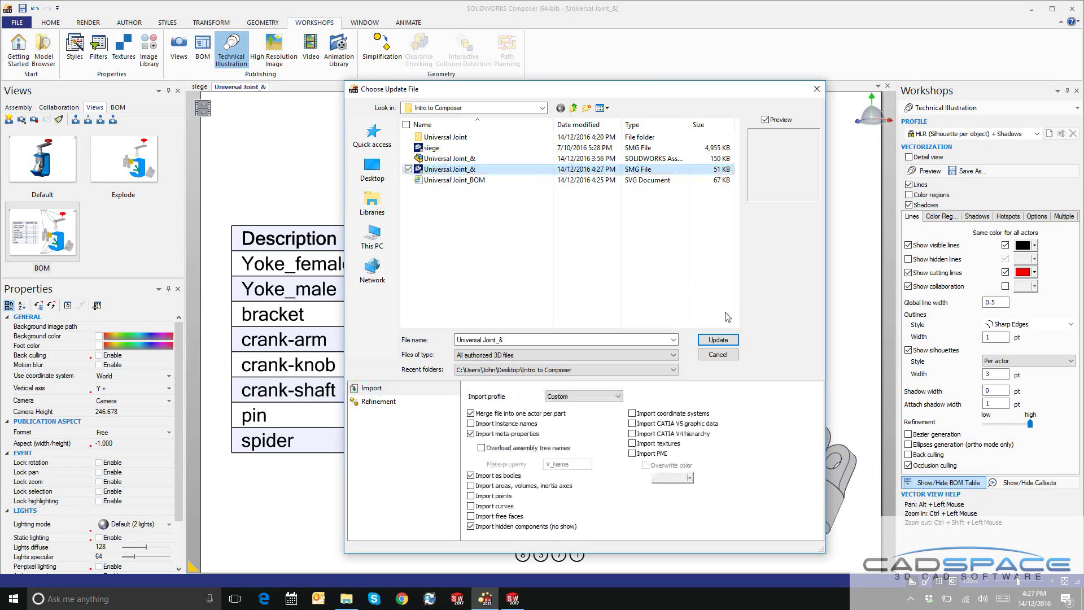
left_click(718, 340)
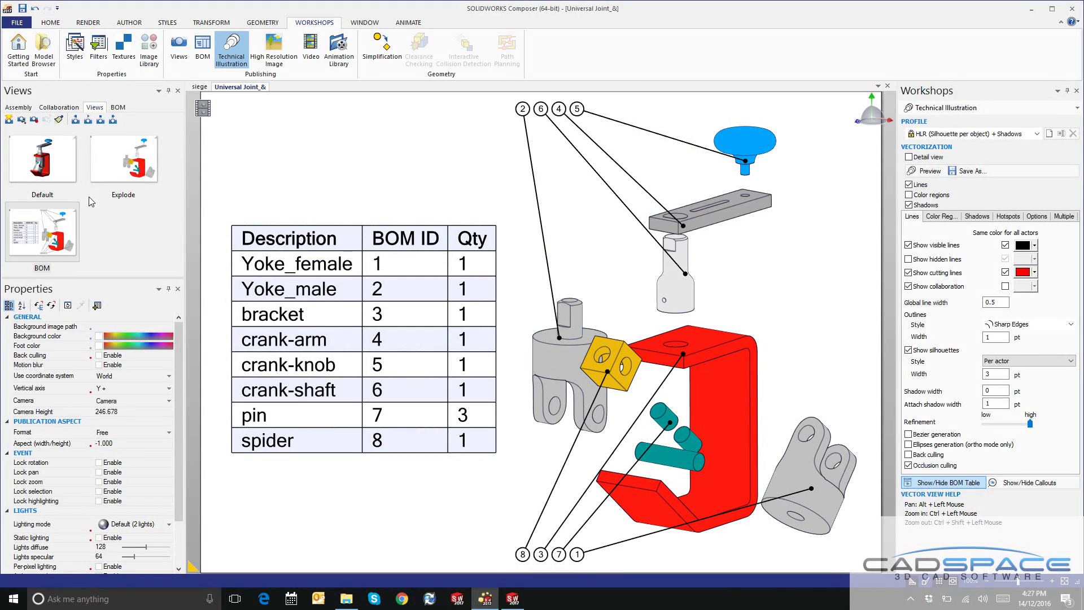
Show the Default view of the recoloured joint without the BOM table.
left_click(48, 158)
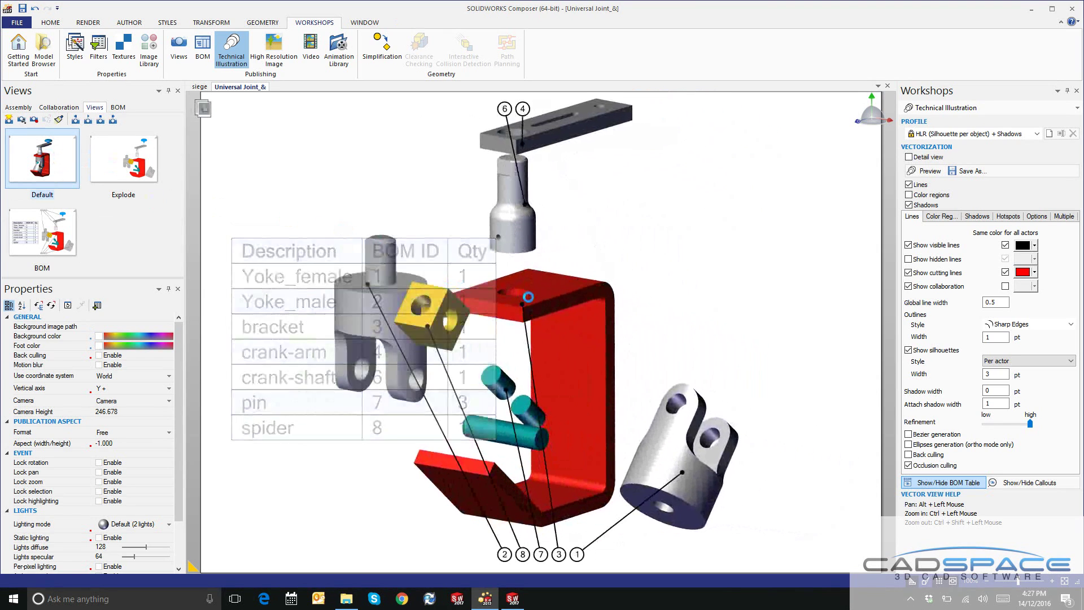